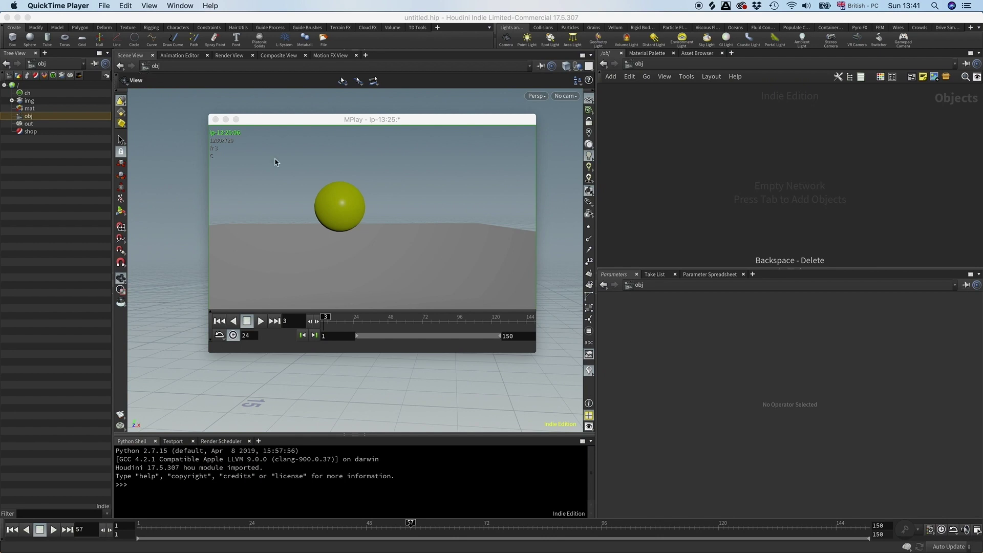
Play back the balloon animation flipbook in MPlay, then stop and minimize it.
{"action": "left_click", "coordinate": [260, 321]}
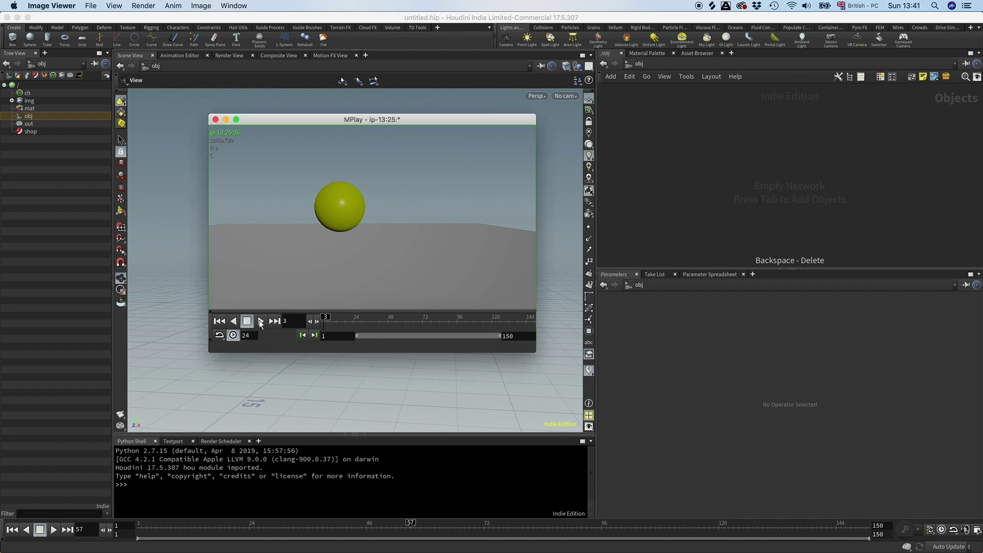
{"action": "left_click", "coordinate": [260, 320]}
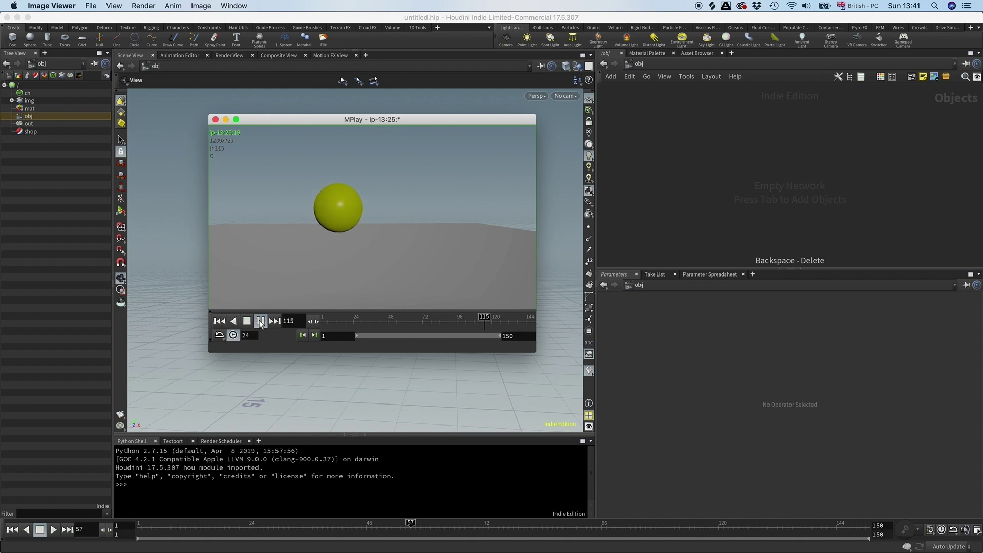
{"action": "left_click", "coordinate": [249, 322]}
{"action": "left_click", "coordinate": [225, 120]}
Add a Geometry object geo1 to the object network and go inside it.
{"action": "left_click", "coordinate": [739, 164]}
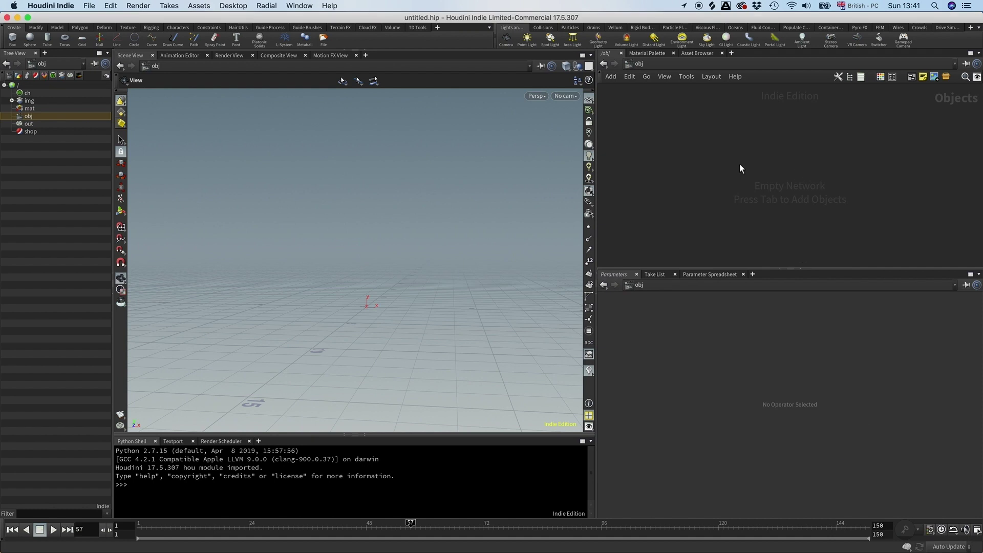
{"action": "key", "text": "Tab"}
{"action": "type", "text": "geo"}
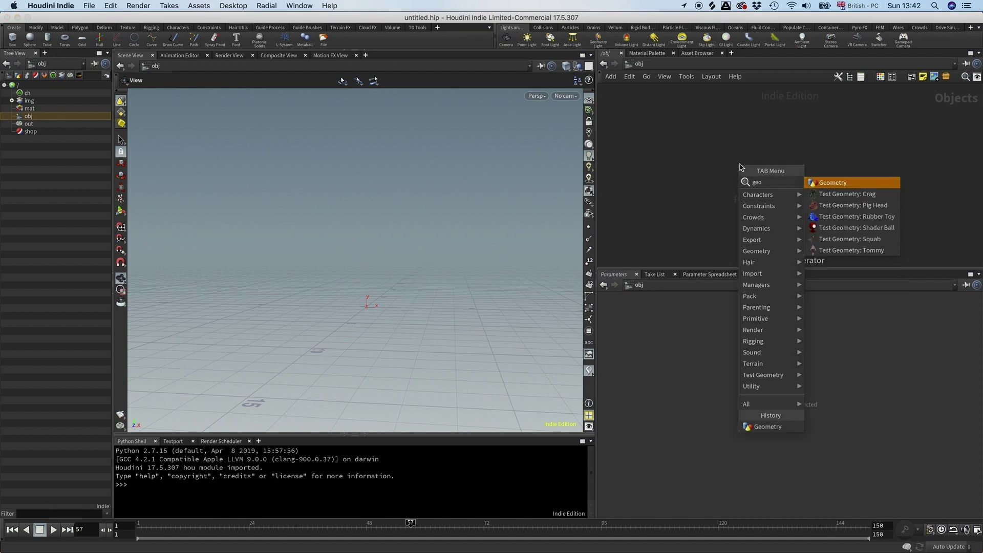
{"action": "key", "text": "Return"}
{"action": "double_click", "coordinate": [739, 164]}
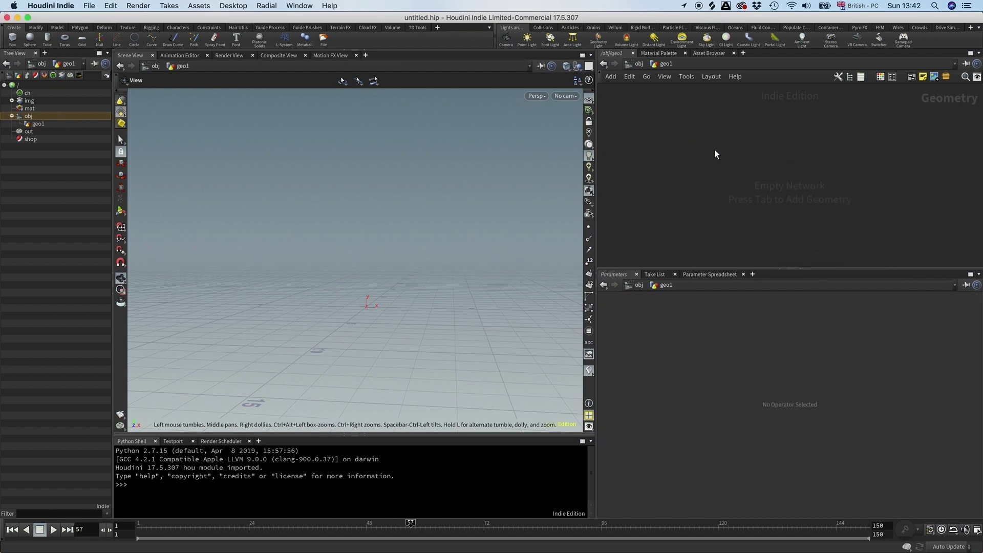
Add sphere1 as a Polygon sphere with Frequency 5 and Center Y of 1.
{"action": "key", "text": "Tab"}
{"action": "type", "text": "sphere"}
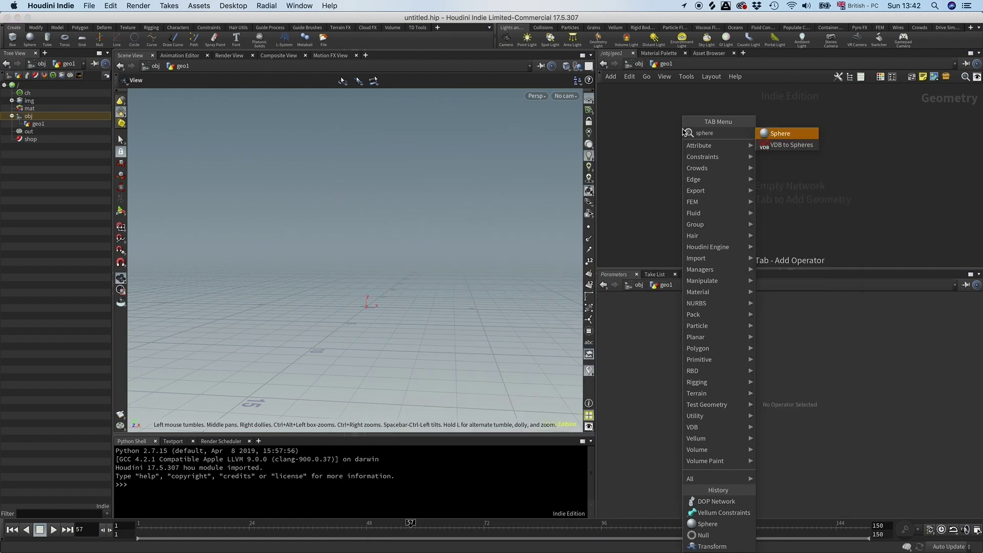
{"action": "key", "text": "Return"}
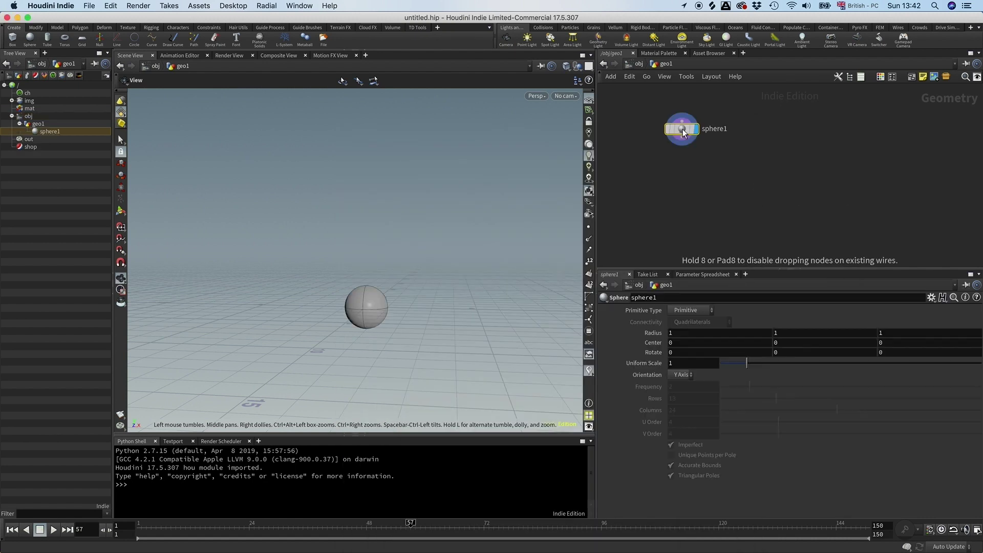
{"action": "left_click", "coordinate": [690, 312]}
{"action": "left_click", "coordinate": [685, 323]}
{"action": "left_click", "coordinate": [692, 387]}
{"action": "type", "text": "5"}
{"action": "key", "text": "Return"}
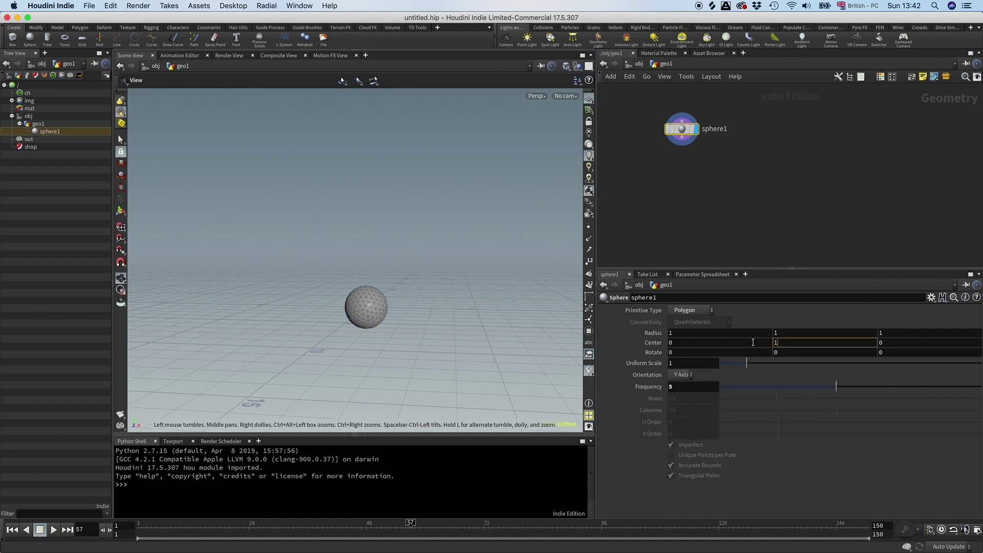
{"action": "type", "text": "1"}
{"action": "key", "text": "Return"}
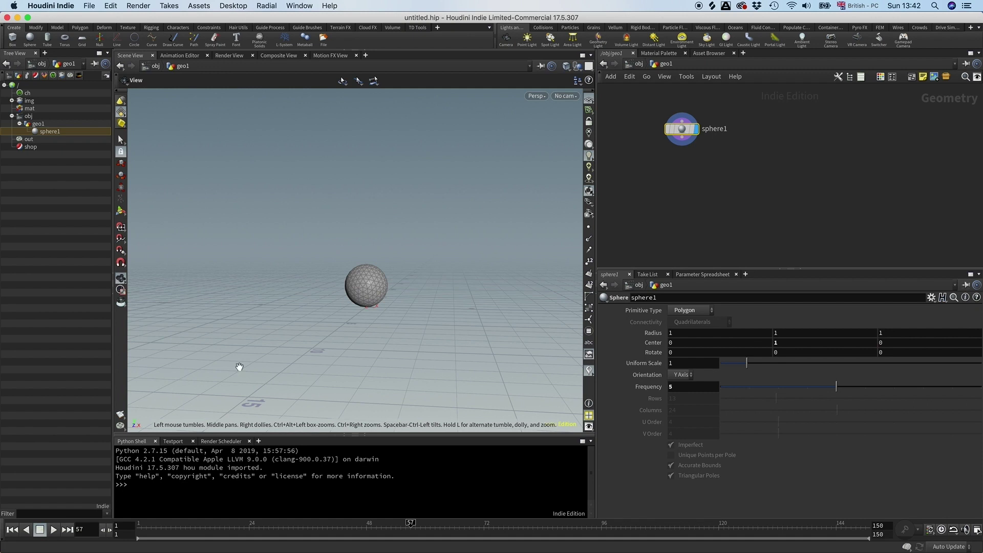
Wire a color1 node under sphere1, tint it yellow (0.9, 0.9, 0), and display it.
{"action": "scroll", "coordinate": [359, 333], "scroll_direction": "up", "scroll_amount": 3}
{"action": "key", "text": "Tab"}
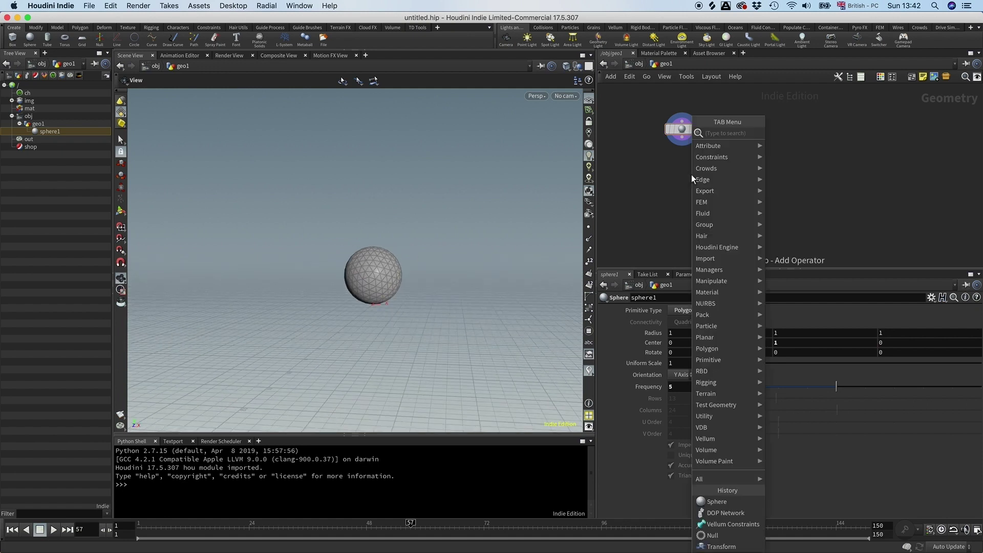
{"action": "type", "text": "colo"}
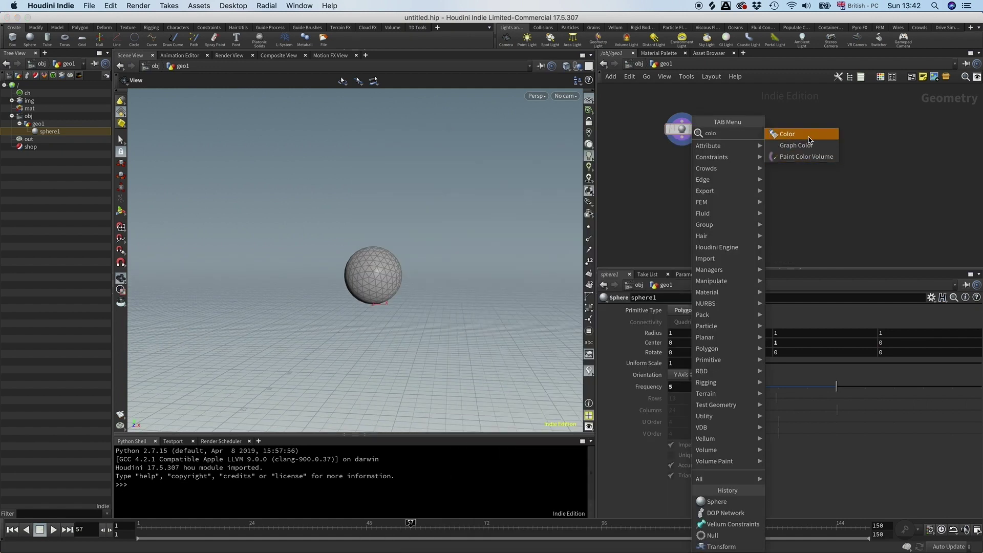
{"action": "left_click", "coordinate": [808, 135]}
{"action": "left_click", "coordinate": [686, 164]}
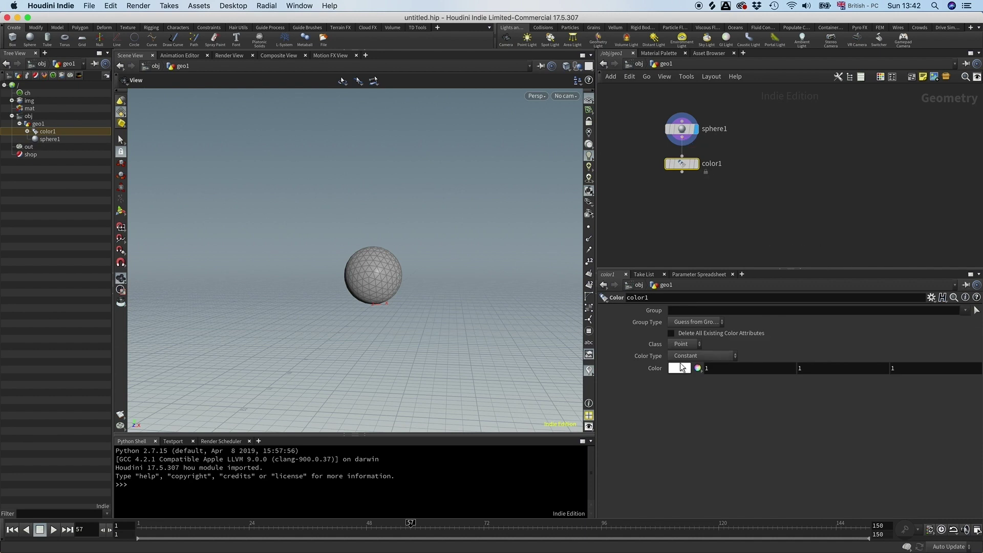
{"action": "left_click", "coordinate": [678, 368]}
{"action": "left_click", "coordinate": [670, 292]}
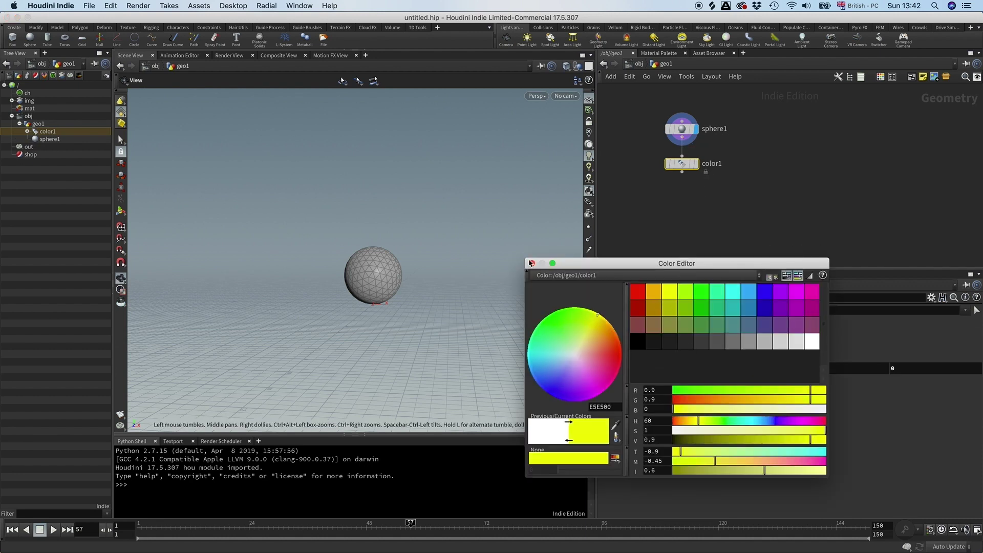
{"action": "left_click", "coordinate": [532, 264]}
{"action": "left_click", "coordinate": [685, 166]}
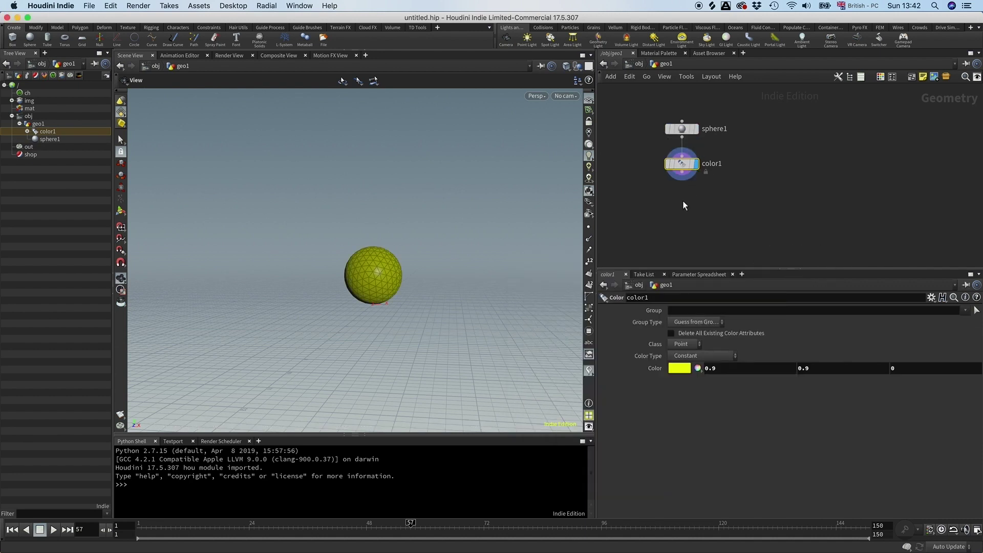
Add vellumconstraints1 wired under color1 and set its display flag.
{"action": "key", "text": "Tab"}
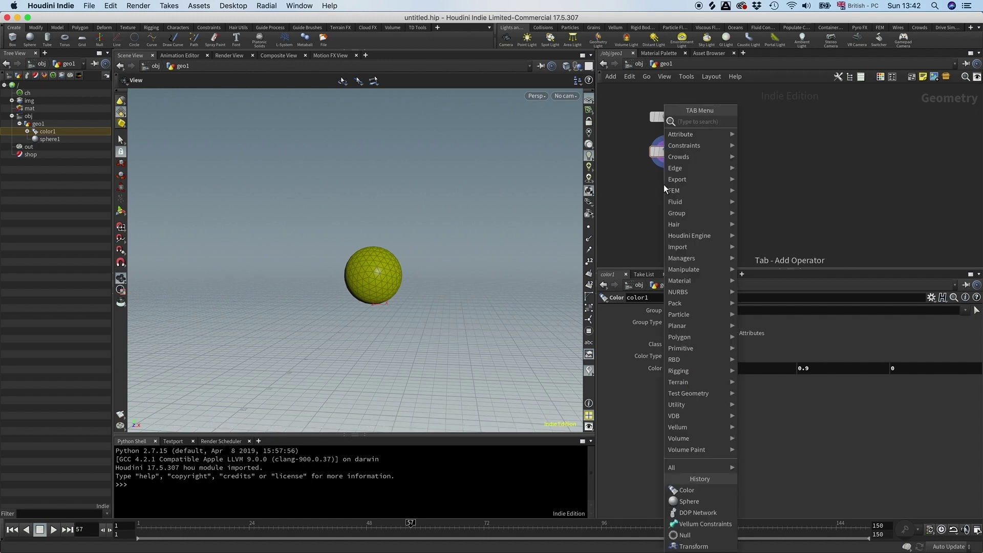
{"action": "type", "text": "vellum"}
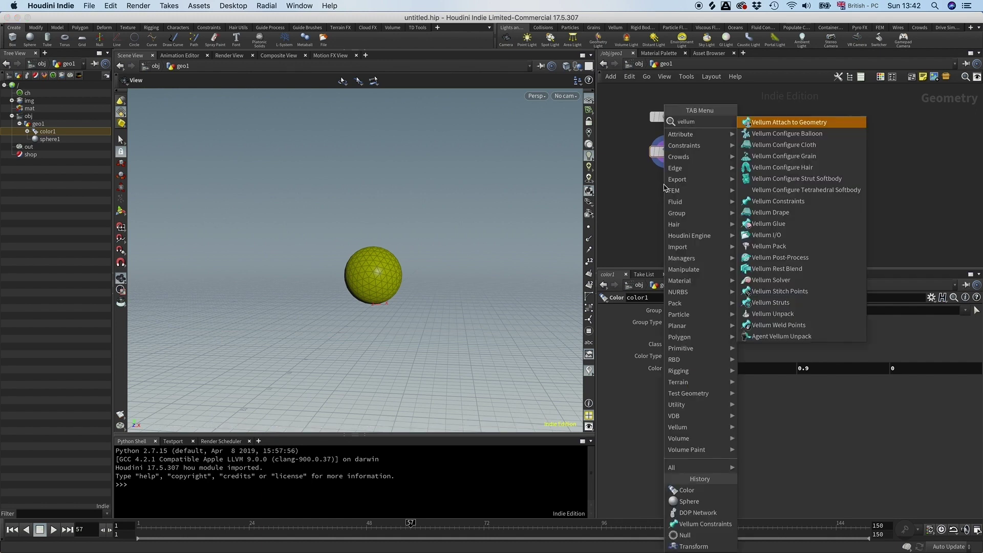
{"action": "left_click", "coordinate": [779, 200]}
{"action": "left_click", "coordinate": [661, 176]}
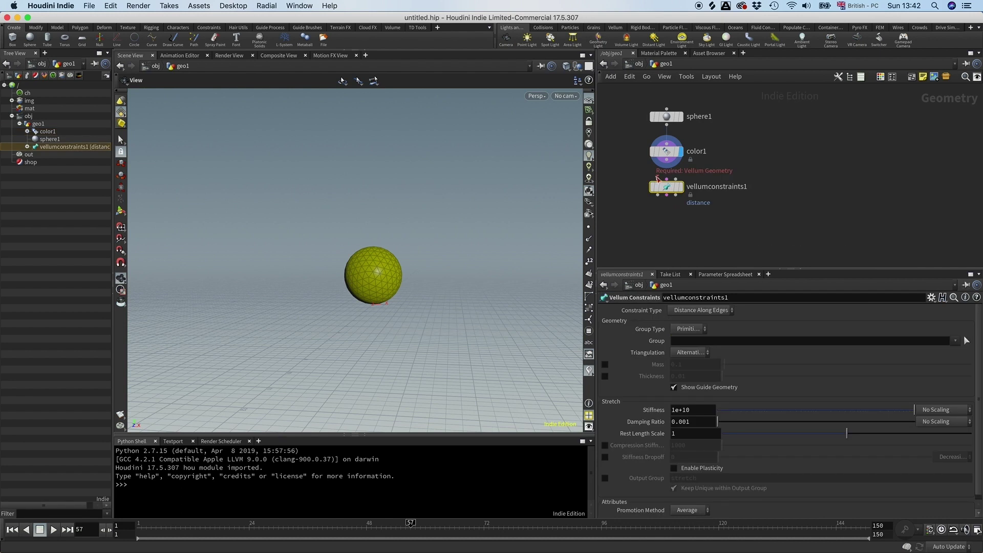
{"action": "left_click", "coordinate": [670, 174]}
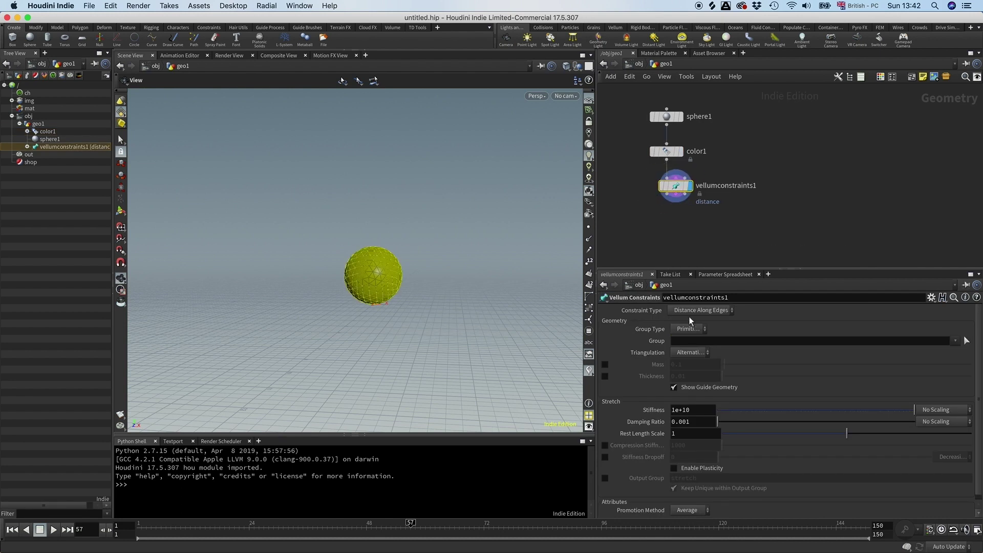
Set vellumconstraints1 to Cloth with Mass and Thickness enabled and Stretch Stiffness 600.
{"action": "left_click", "coordinate": [702, 310]}
{"action": "left_click", "coordinate": [686, 357]}
{"action": "left_click", "coordinate": [605, 364]}
{"action": "left_click", "coordinate": [605, 376]}
{"action": "scroll", "coordinate": [686, 459], "scroll_direction": "down", "scroll_amount": 2}
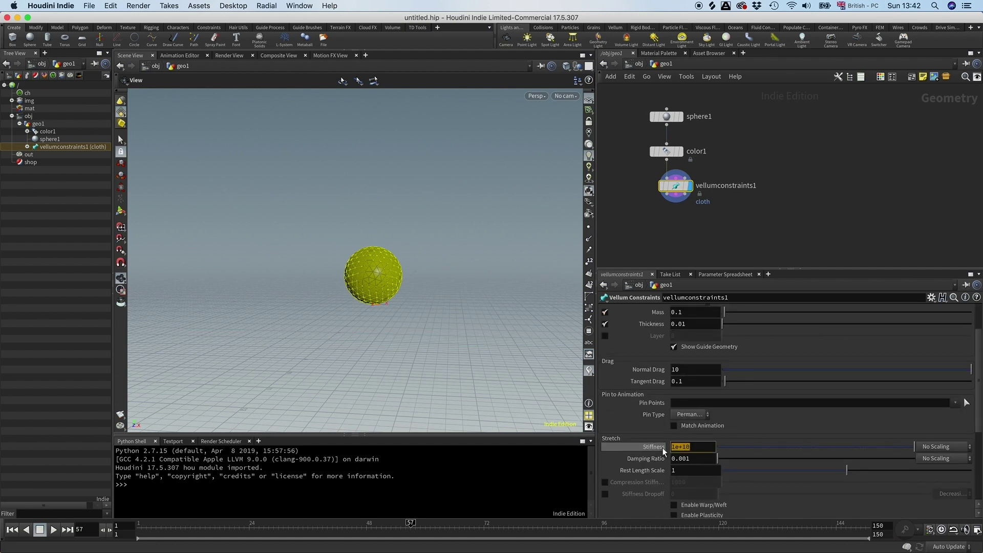
{"action": "key", "text": "Return"}
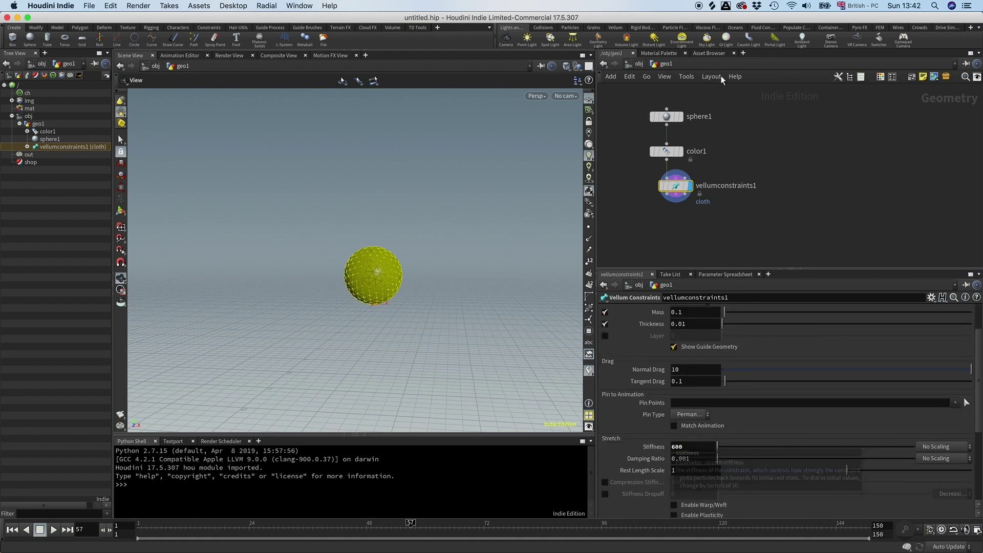
{"action": "scroll", "coordinate": [742, 188], "scroll_direction": "down", "scroll_amount": 2}
{"action": "key", "text": "Tab"}
Add a second Vellum Constraints node, vellumconstraints2, under vellumconstraints1.
{"action": "type", "text": "constr"}
{"action": "key", "text": "Down"}
{"action": "key", "text": "Down"}
{"action": "key", "text": "Down"}
{"action": "key", "text": "Down"}
{"action": "key", "text": "Down"}
{"action": "key", "text": "Down"}
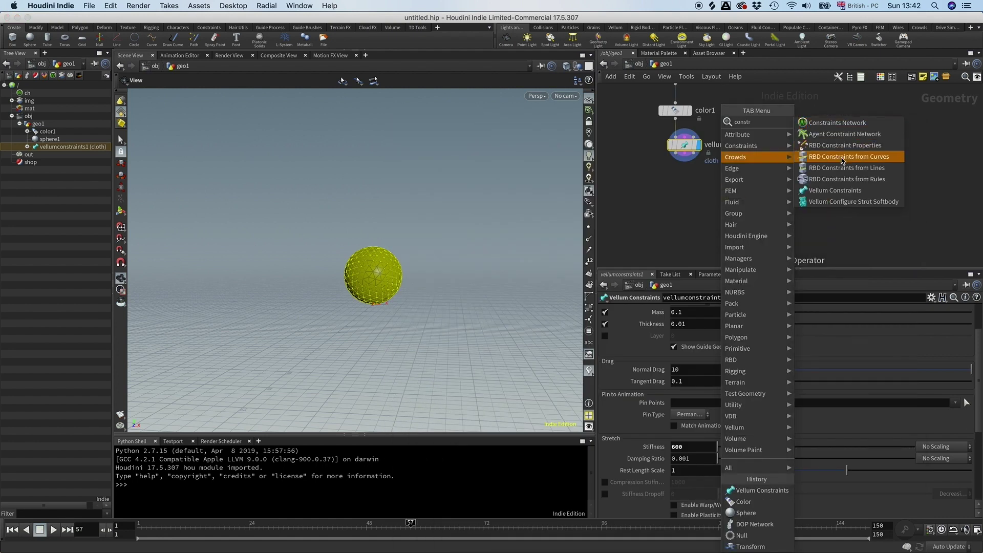
{"action": "key", "text": "Return"}
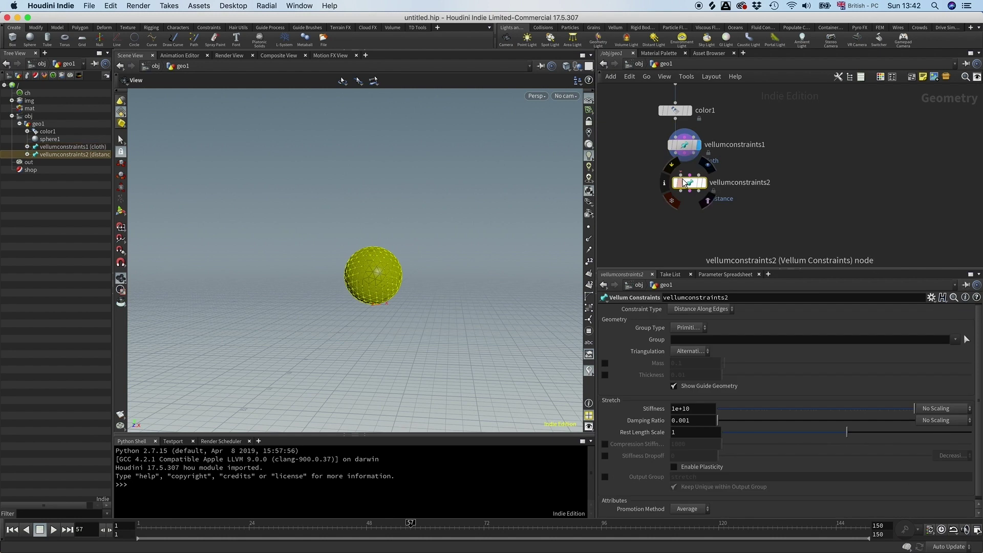
{"action": "left_click", "coordinate": [690, 183]}
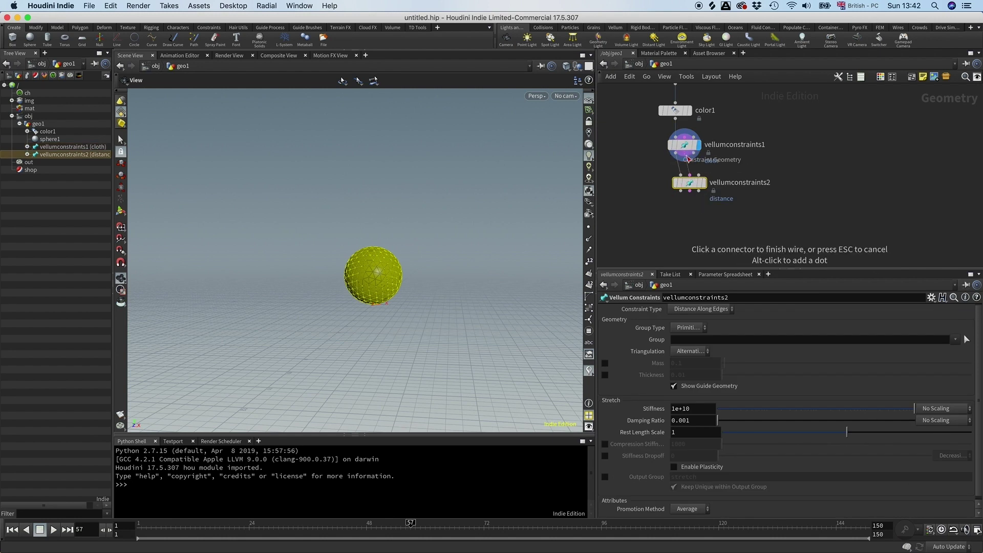
{"action": "left_click_drag", "start_coordinate": [686, 183], "coordinate": [677, 179]}
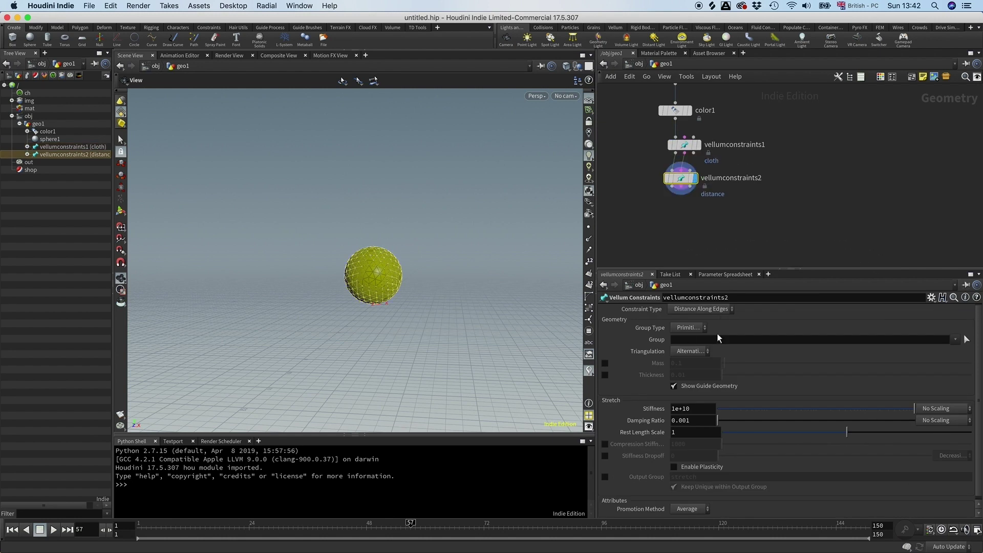
Set vellumconstraints2 to Pressure with stretch Stiffness 600.
{"action": "left_click", "coordinate": [709, 311]}
{"action": "left_click", "coordinate": [690, 417]}
{"action": "left_click", "coordinate": [692, 410]}
{"action": "type", "text": "600"}
{"action": "key", "text": "Return"}
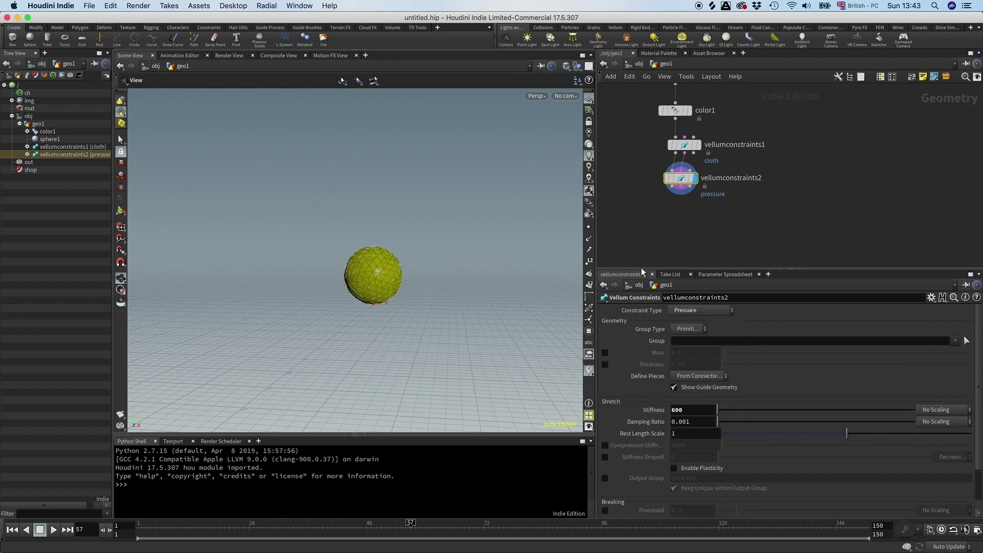
{"action": "middle_click_drag", "start_coordinate": [679, 212], "coordinate": [656, 202]}
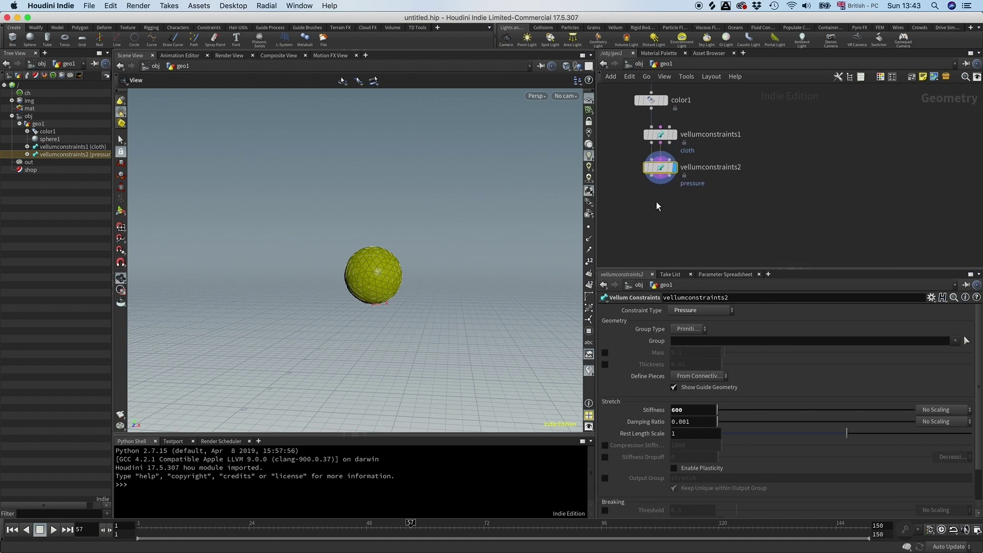
Add dopnet1 below vellumconstraints2, wire the pressure constraints into it, and display it.
{"action": "key", "text": "Tab"}
{"action": "type", "text": "dopn"}
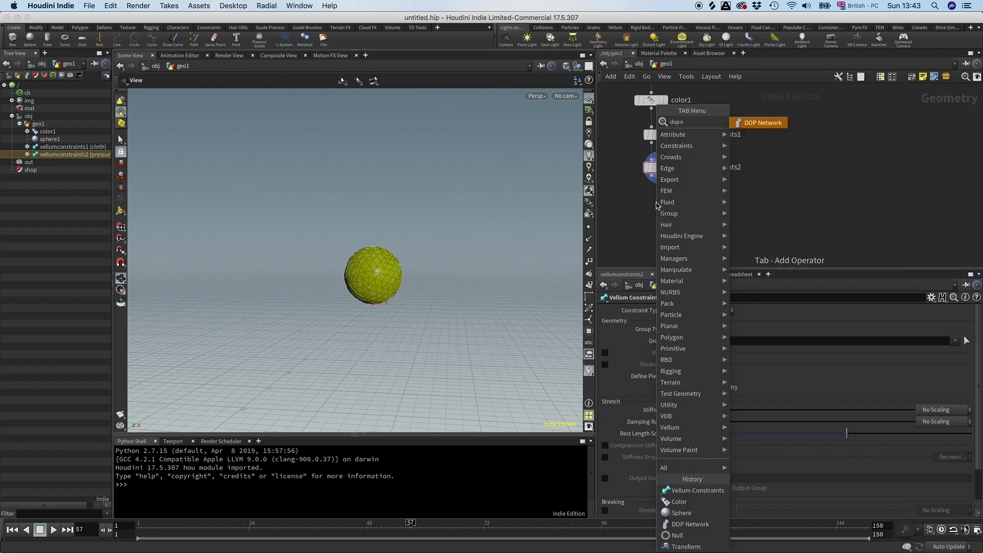
{"action": "key", "text": "Return"}
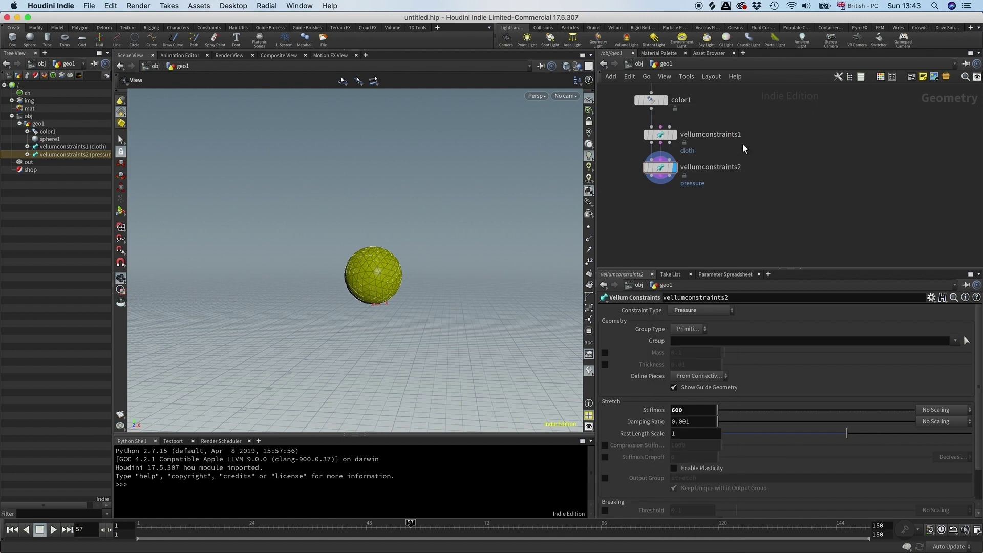
{"action": "left_click", "coordinate": [665, 212]}
{"action": "mouse_move", "coordinate": [660, 205]}
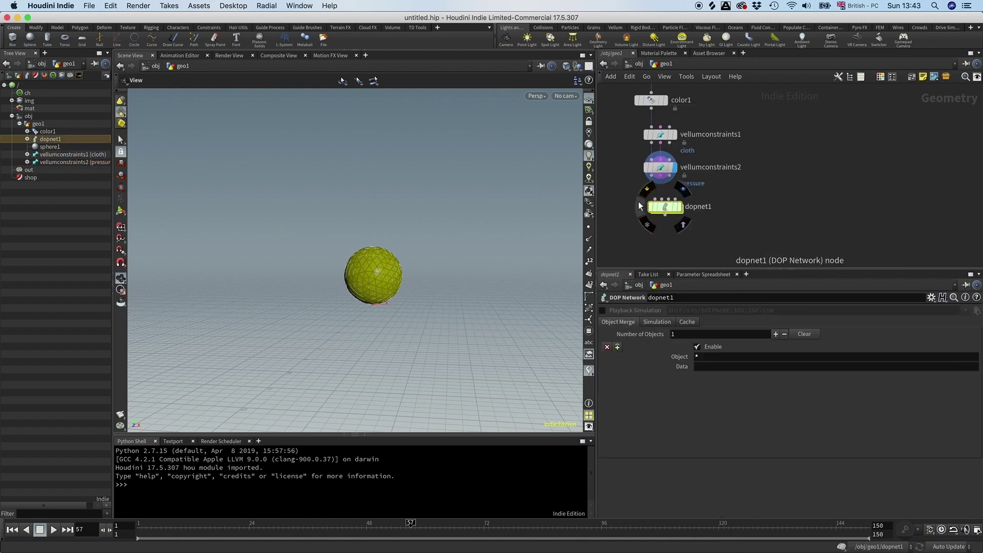
{"action": "left_click_drag", "start_coordinate": [654, 180], "coordinate": [662, 184]}
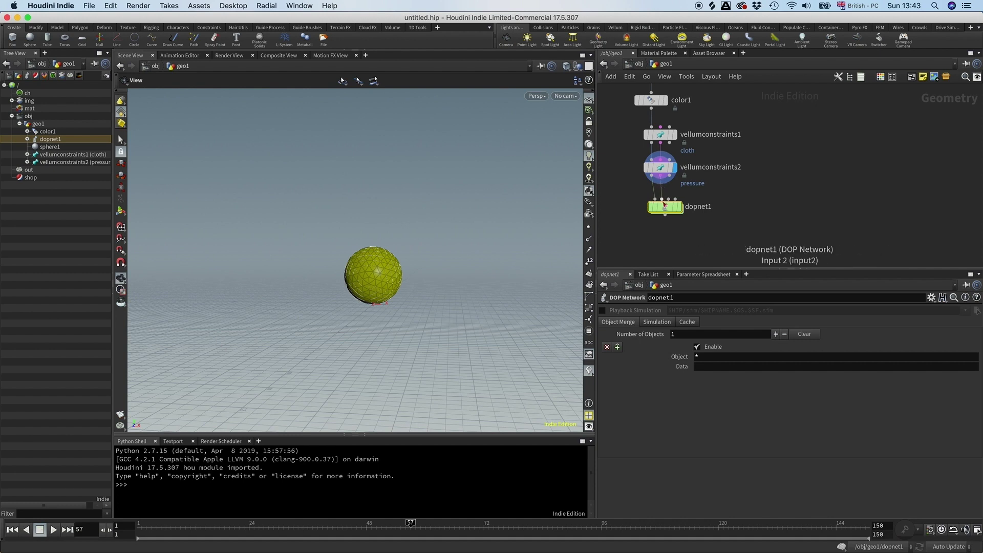
{"action": "left_click", "coordinate": [663, 199]}
{"action": "left_click", "coordinate": [674, 211]}
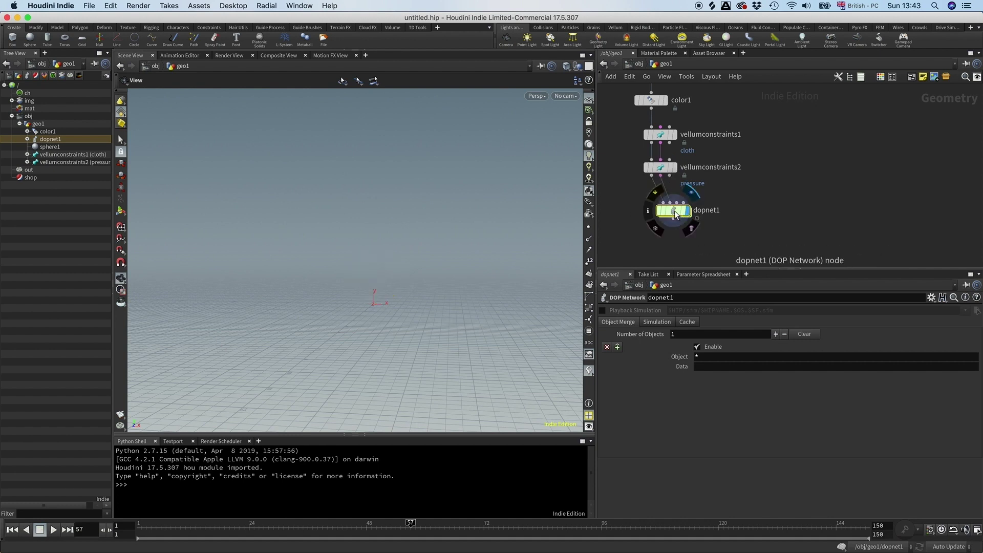
Inside dopnet1, add vellumsolver1 above the output node and groundplane1 beside it.
{"action": "double_click", "coordinate": [674, 210]}
{"action": "key", "text": "Tab"}
{"action": "type", "text": "vellum so"}
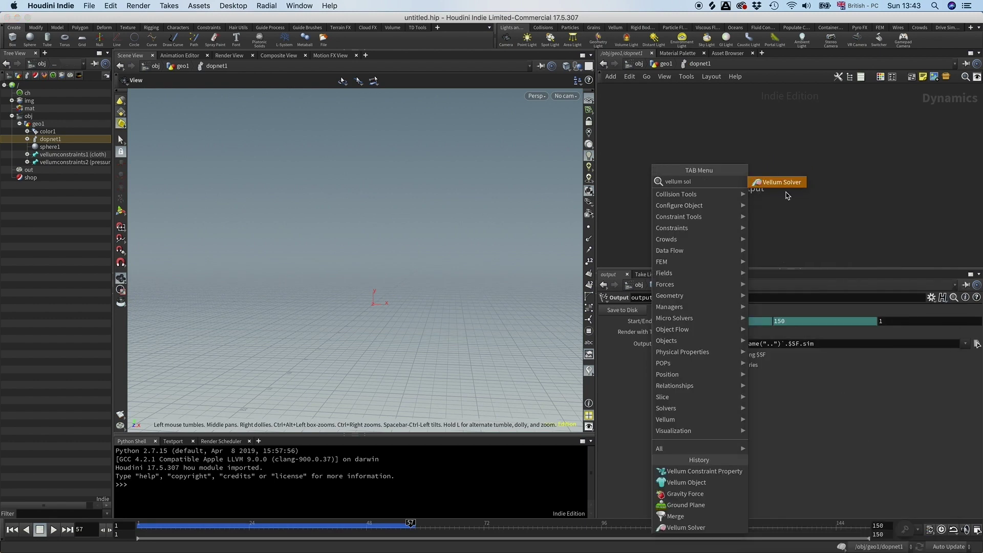
{"action": "key", "text": "Return"}
{"action": "left_click", "coordinate": [706, 173]}
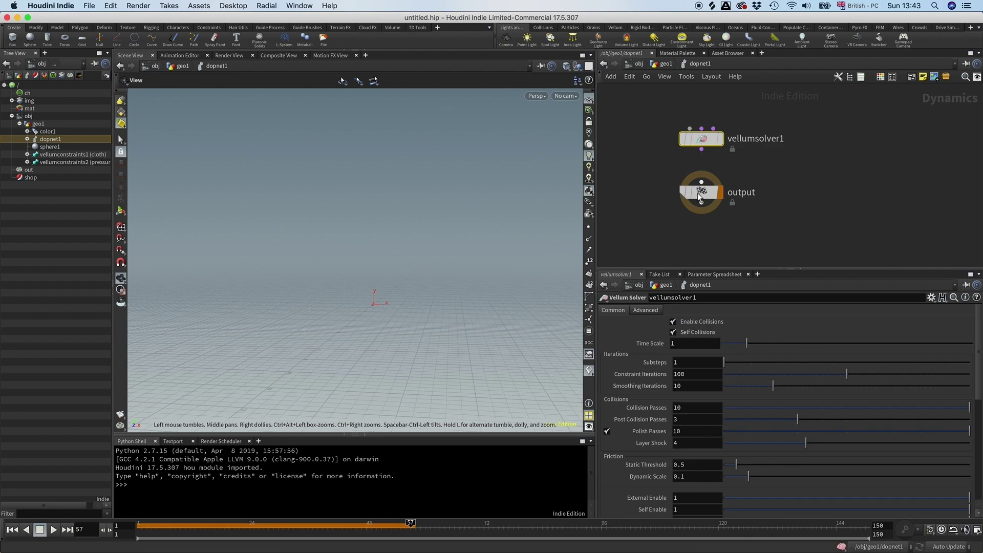
{"action": "key", "text": "Tab"}
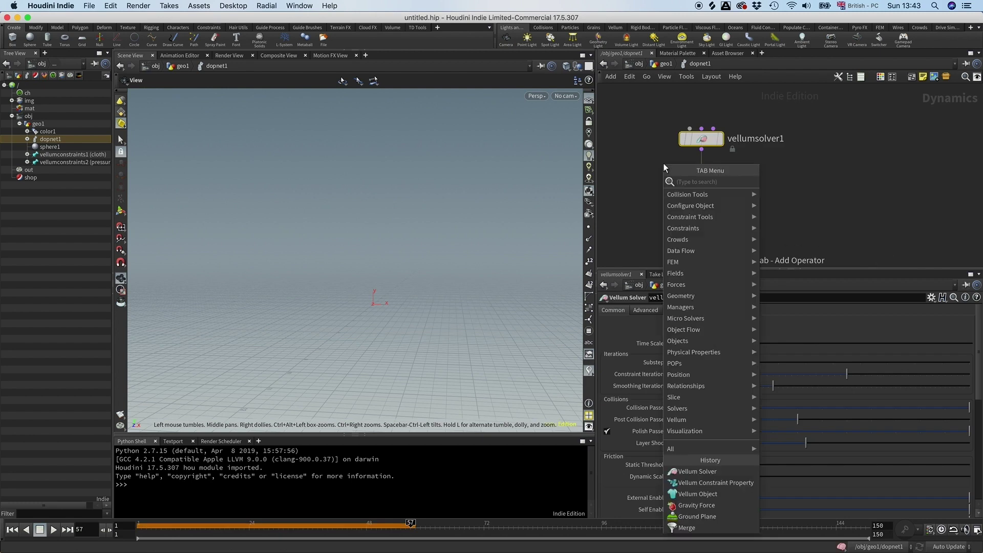
{"action": "type", "text": "ground"}
{"action": "key", "text": "Return"}
{"action": "left_click", "coordinate": [664, 164]}
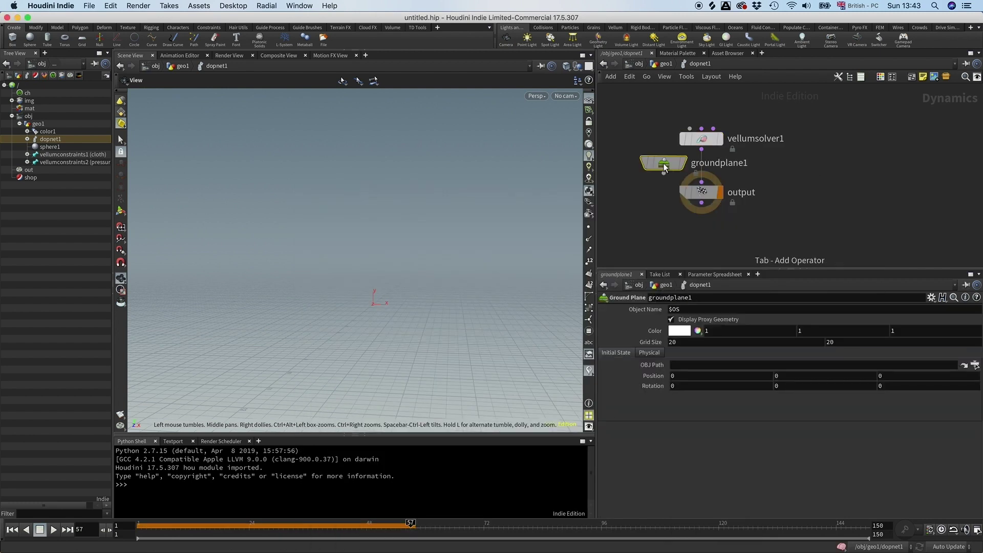
Add a gravity1 Gravity Force node left of output and a merge1 node.
{"action": "key", "text": "Tab"}
{"action": "type", "text": "gravi"}
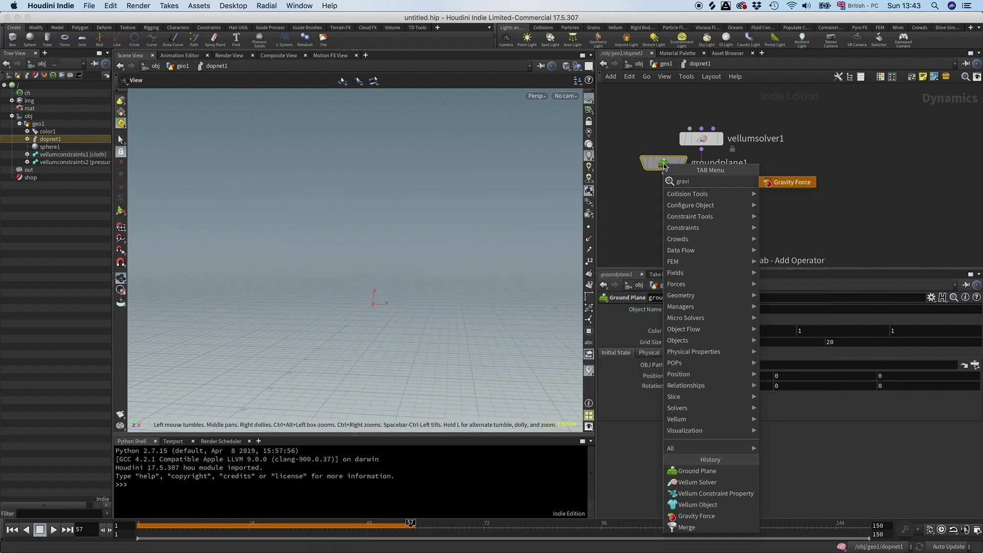
{"action": "key", "text": "Return"}
{"action": "left_click", "coordinate": [641, 199]}
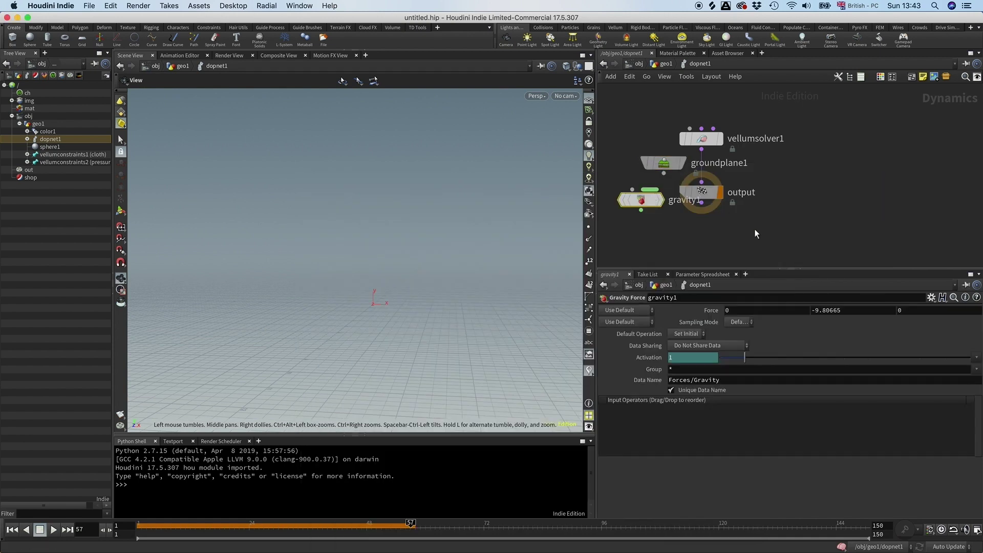
{"action": "key", "text": "Tab"}
{"action": "key", "text": "Escape"}
{"action": "key", "text": "Tab"}
{"action": "type", "text": "ner"}
{"action": "key", "text": "BackSpace"}
{"action": "key", "text": "BackSpace"}
{"action": "key", "text": "BackSpace"}
{"action": "type", "text": "merg"}
{"action": "key", "text": "Return"}
{"action": "left_click", "coordinate": [754, 228]}
Insert merge1 between solver and output with groundplane1 first, then gravity1 before output.
{"action": "left_click_drag", "start_coordinate": [748, 228], "coordinate": [699, 186]}
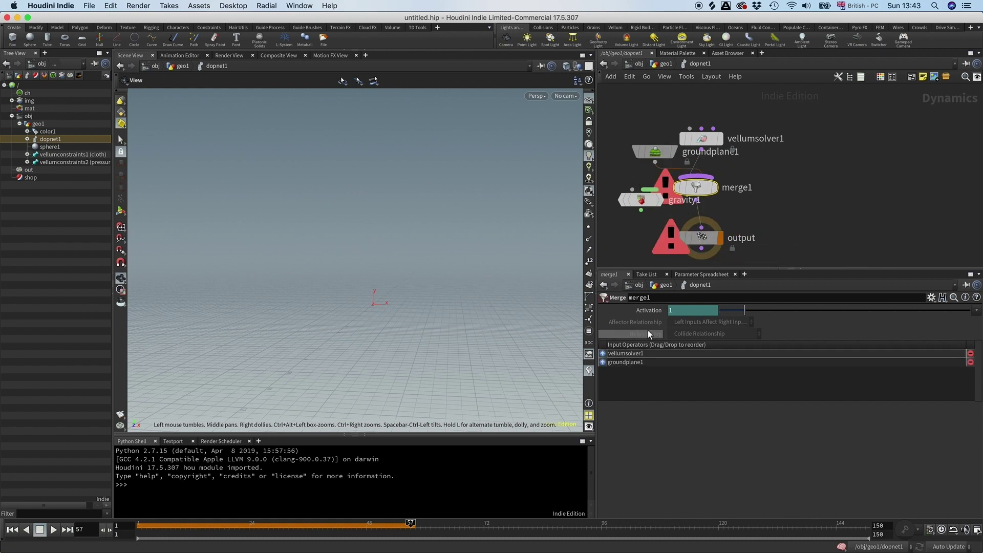
{"action": "left_click", "coordinate": [602, 362]}
{"action": "scroll", "coordinate": [723, 162], "scroll_direction": "down", "scroll_amount": 2}
{"action": "left_click_drag", "start_coordinate": [644, 174], "coordinate": [701, 193]}
{"action": "scroll", "coordinate": [764, 168], "scroll_direction": "down", "scroll_amount": 3}
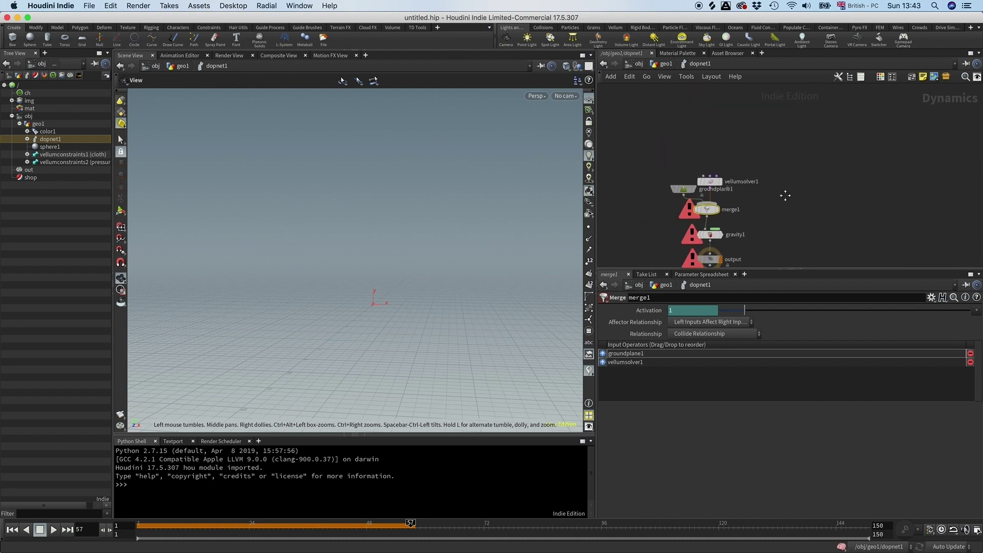
Add vellumobject1 and wire it into vellumsolver1.
{"action": "key", "text": "Tab"}
{"action": "type", "text": "vellu"}
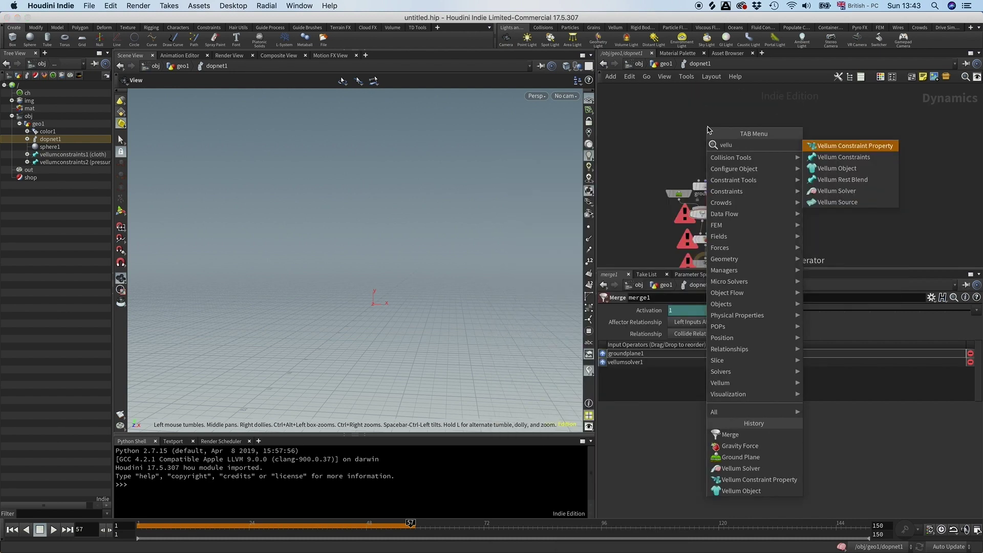
{"action": "key", "text": "Down"}
{"action": "key", "text": "Down"}
{"action": "key", "text": "Return"}
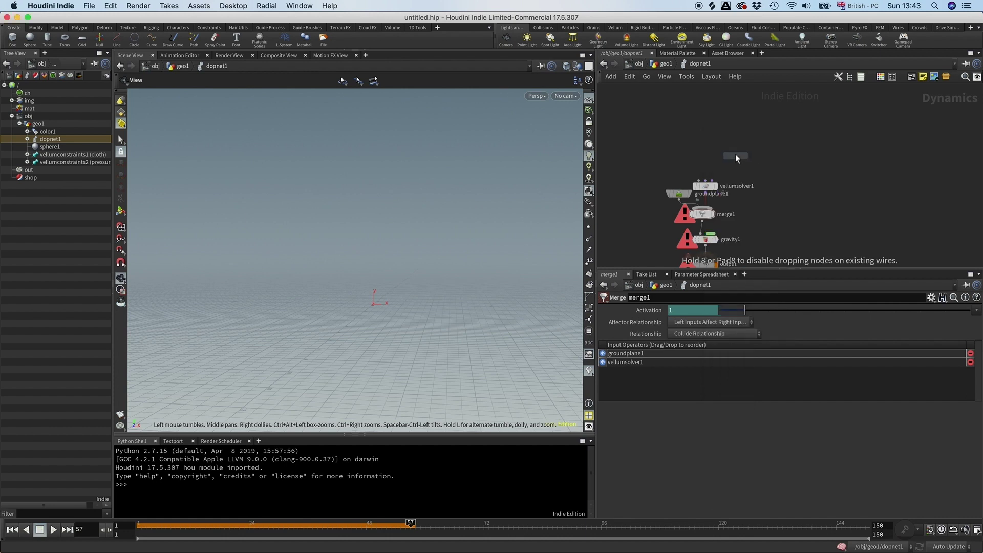
{"action": "left_click", "coordinate": [693, 143]}
{"action": "left_click_drag", "start_coordinate": [693, 143], "coordinate": [680, 157]}
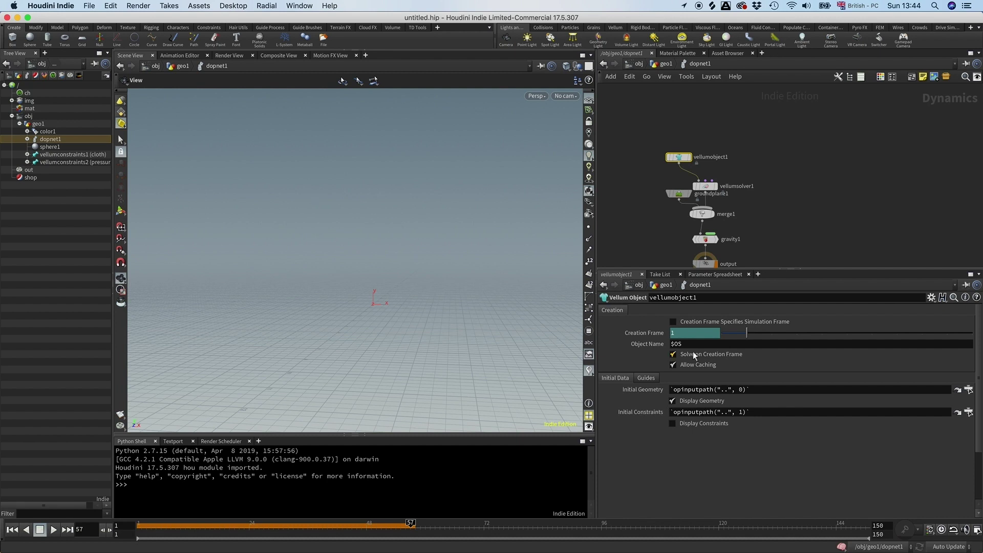
Step up to the geo1 level and back into dopnet1 to check the network.
{"action": "key", "text": "u"}
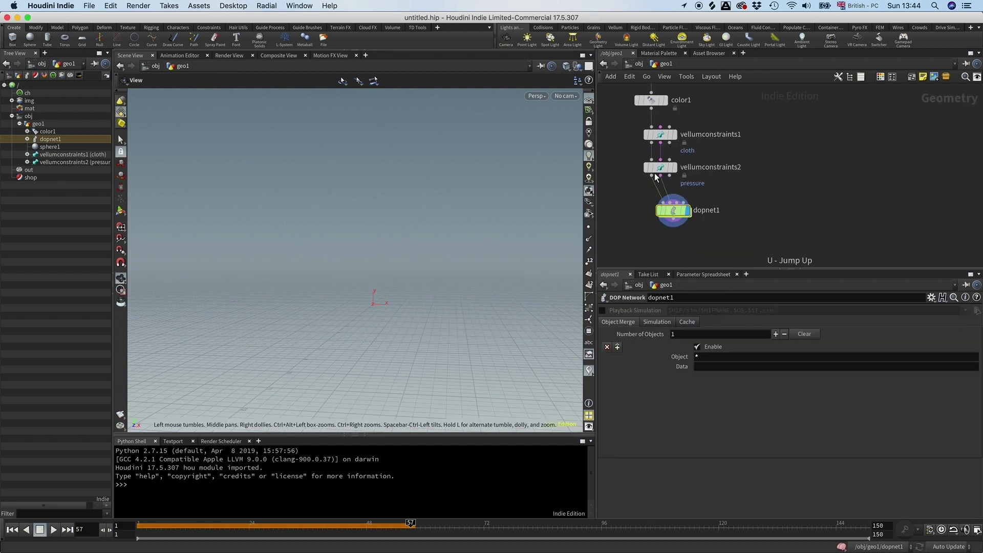
{"action": "double_click", "coordinate": [662, 213]}
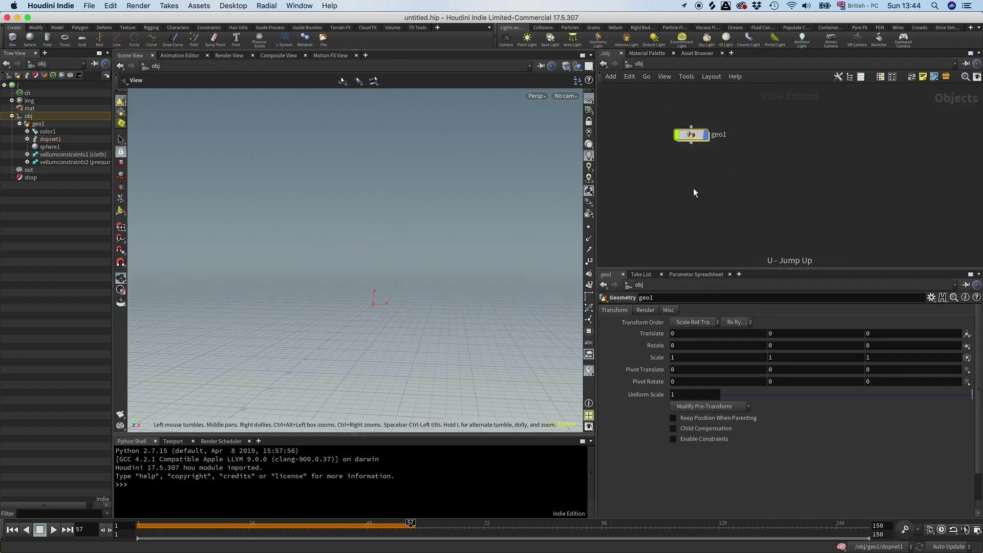
{"action": "key", "text": "u"}
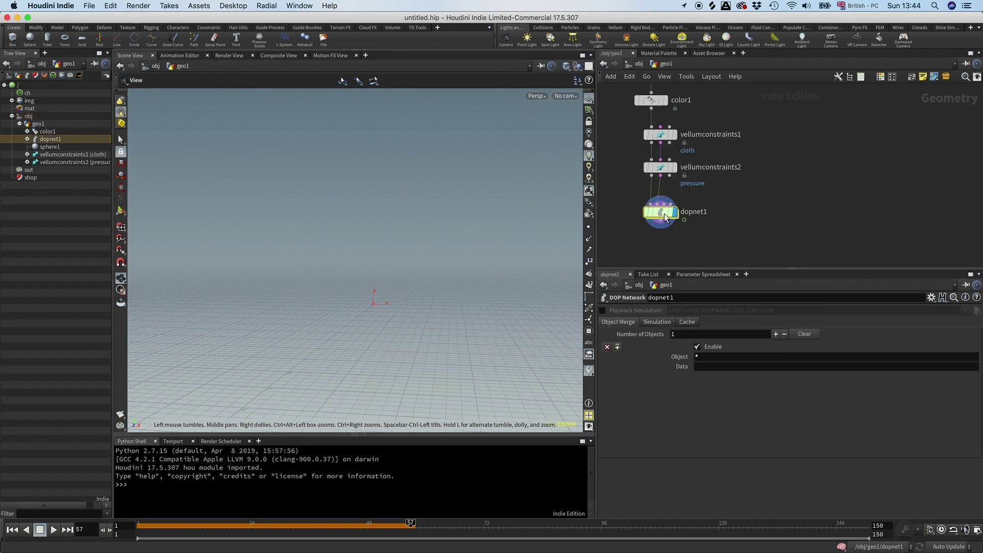
{"action": "double_click", "coordinate": [663, 212]}
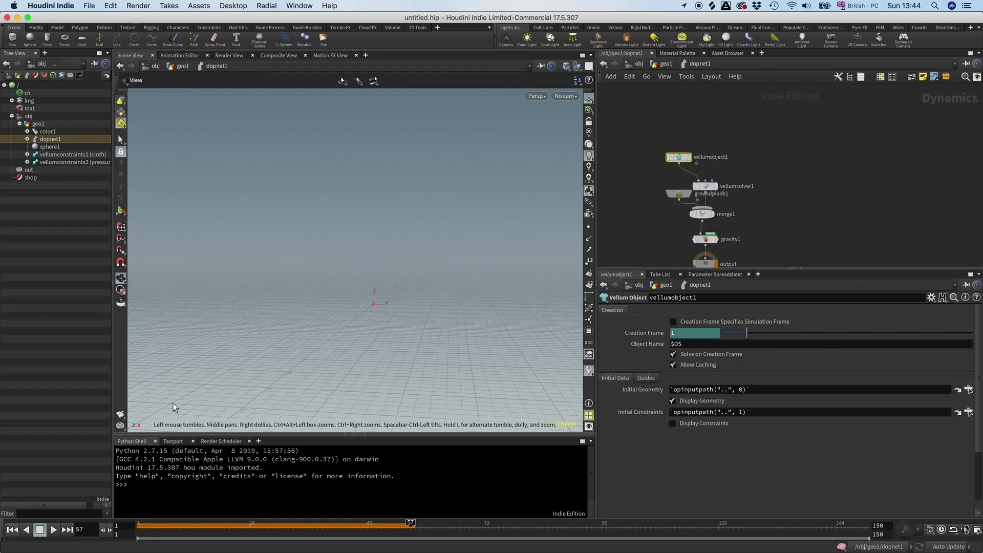
Play the Vellum simulation from frame 1, watching the sphere sag onto the ground, then rewind.
{"action": "key", "text": "ctrl+Up"}
{"action": "left_click_drag", "start_coordinate": [263, 331], "coordinate": [264, 353]}
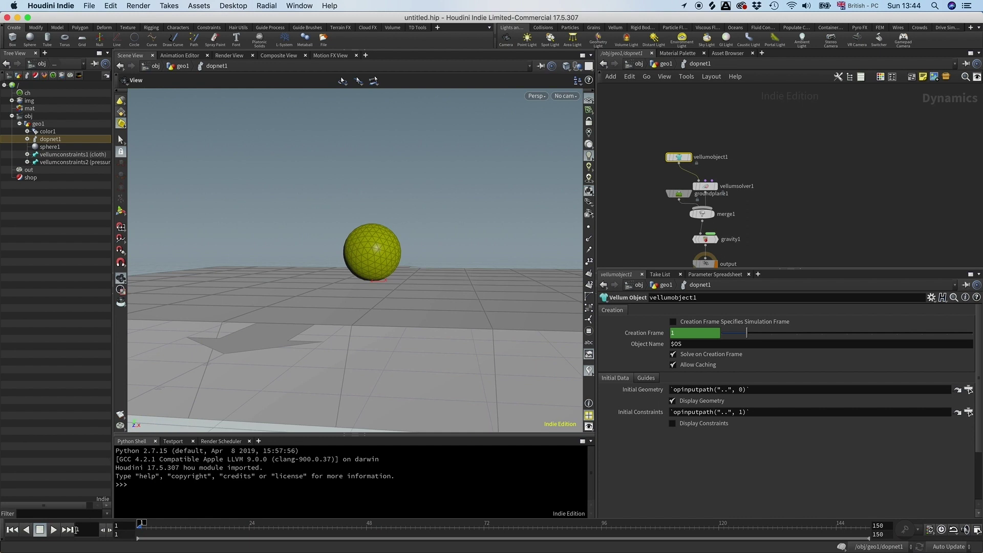
{"action": "left_click", "coordinate": [51, 531]}
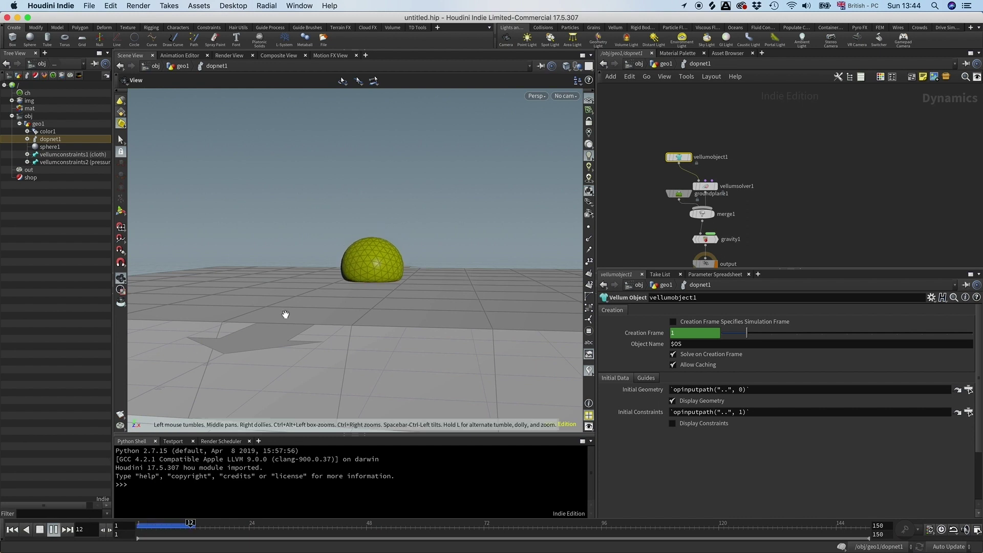
{"action": "left_click_drag", "start_coordinate": [283, 322], "coordinate": [296, 329]}
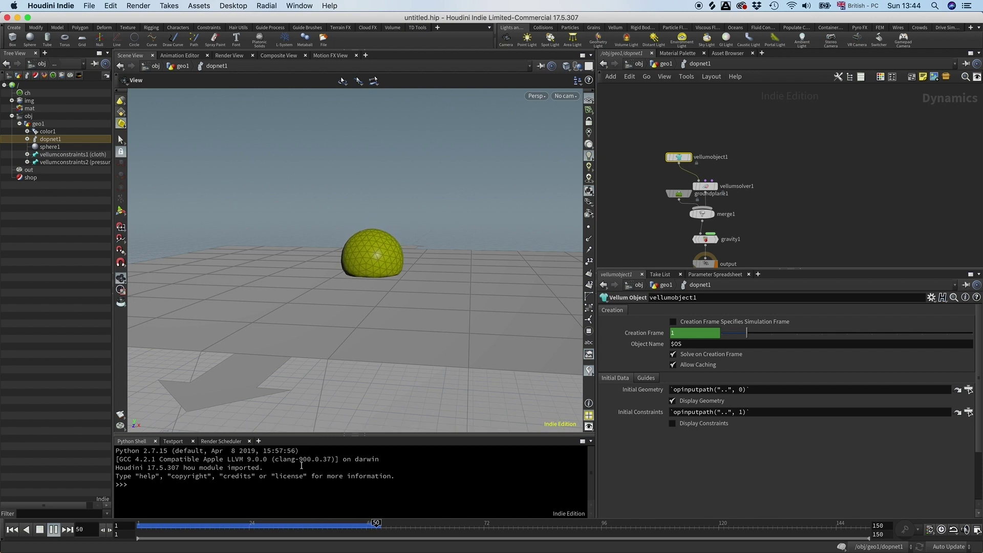
{"action": "mouse_move", "coordinate": [374, 527]}
{"action": "left_mouse_down"}
{"action": "mouse_move", "coordinate": [156, 525]}
{"action": "mouse_move", "coordinate": [118, 513]}
{"action": "left_mouse_up"}
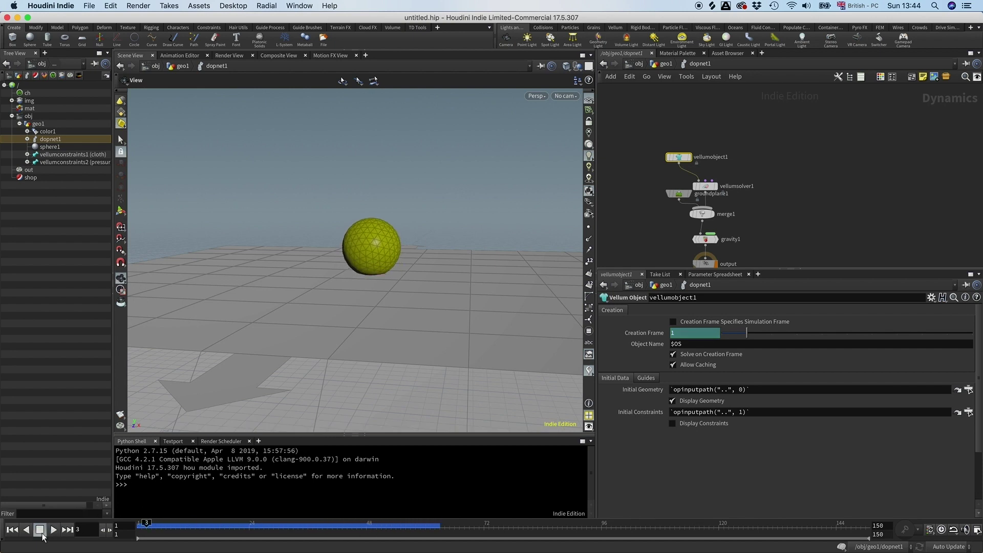
{"action": "scroll", "coordinate": [744, 161], "scroll_direction": "up", "scroll_amount": 2}
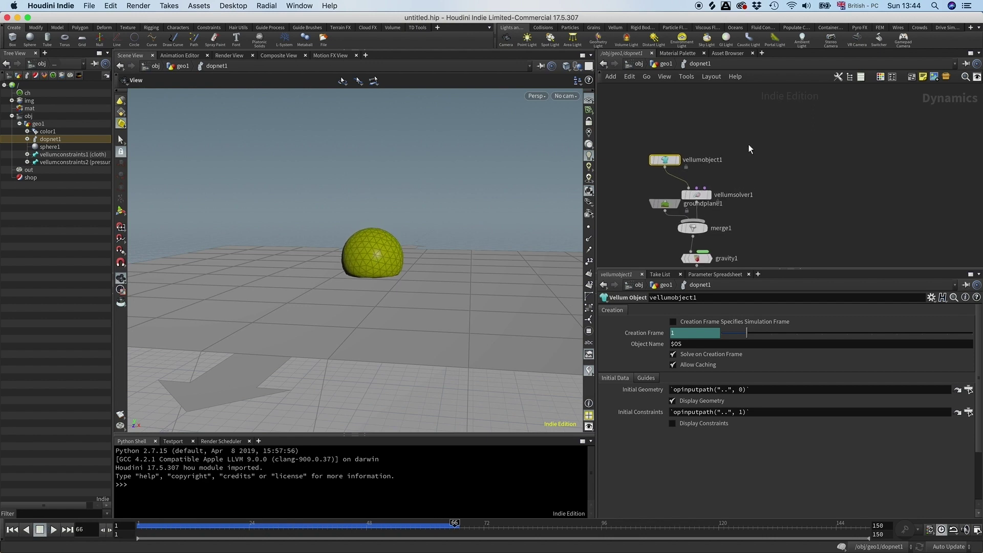
Add vellumconstraintproperty1 above vellumobject1 and wire it into vellumsolver1.
{"action": "key", "text": "Tab"}
{"action": "type", "text": "constr"}
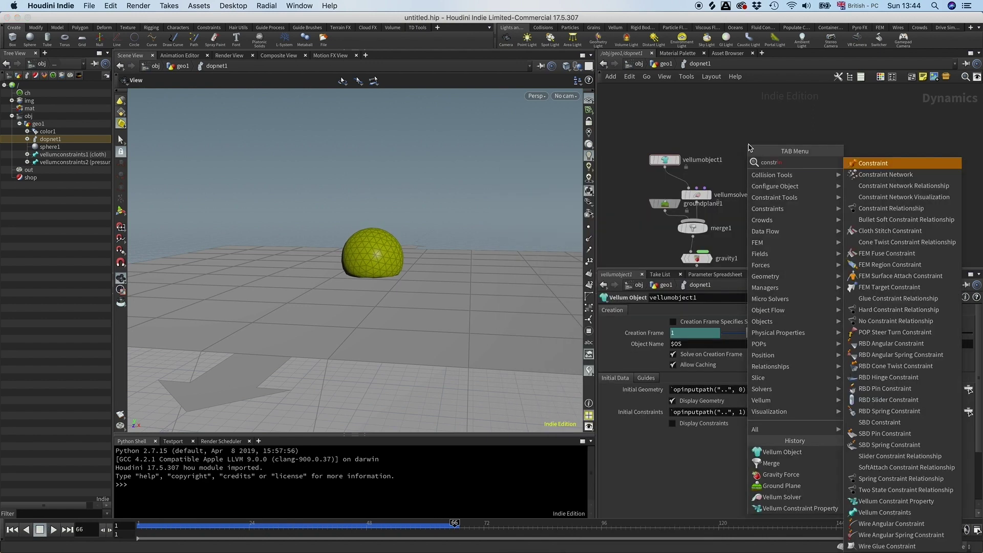
{"action": "left_click", "coordinate": [881, 501]}
{"action": "left_click", "coordinate": [699, 134]}
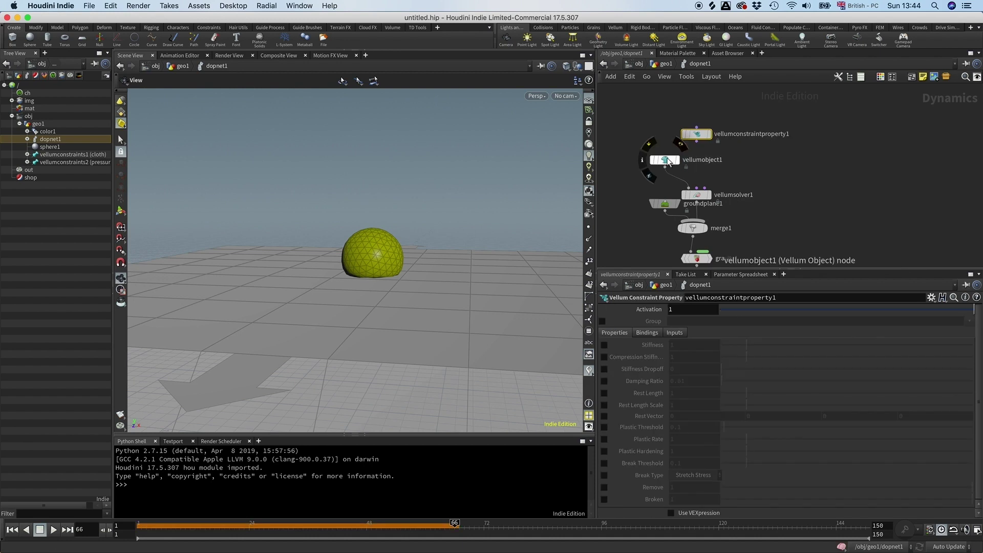
{"action": "key", "text": "l"}
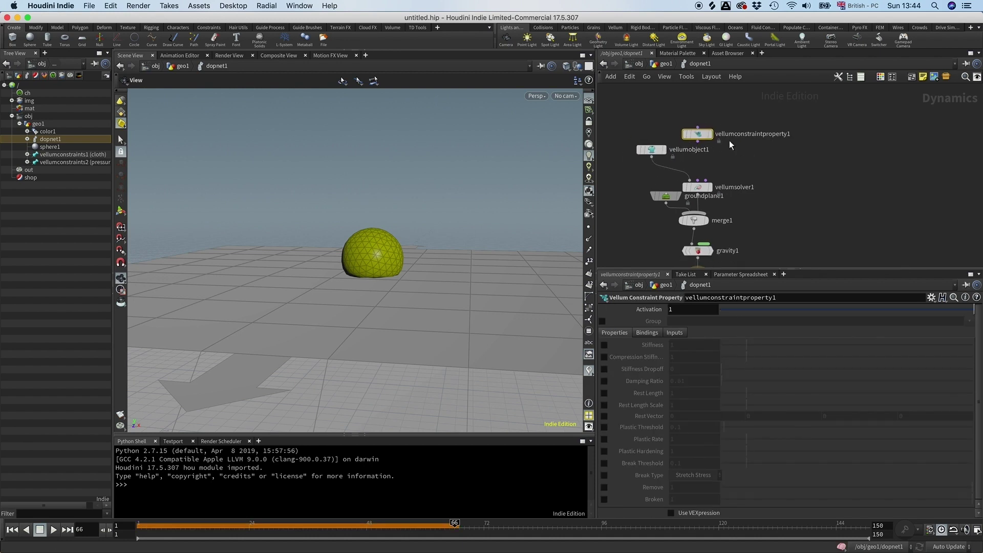
{"action": "left_click", "coordinate": [698, 140]}
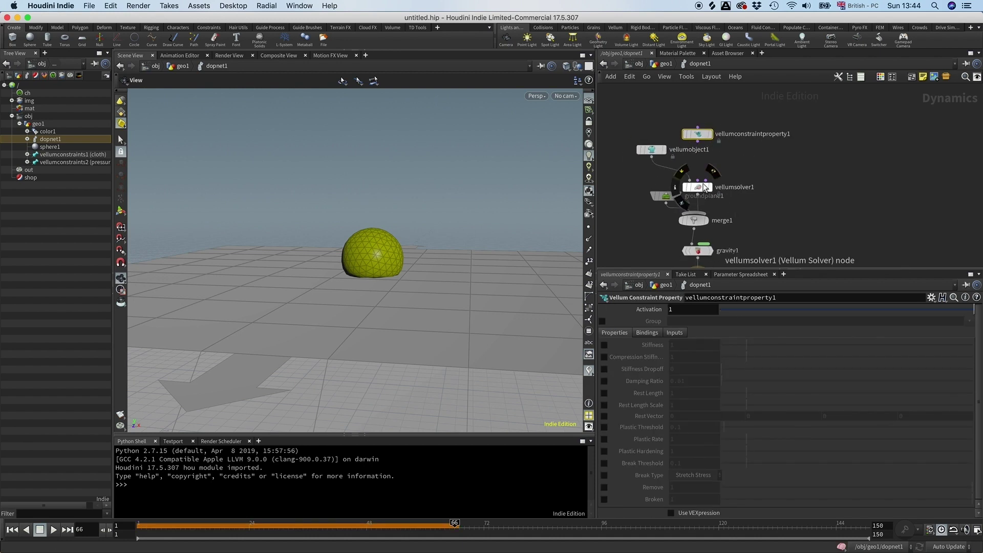
{"action": "left_click", "coordinate": [698, 181]}
{"action": "left_click_drag", "start_coordinate": [696, 133], "coordinate": [697, 137]}
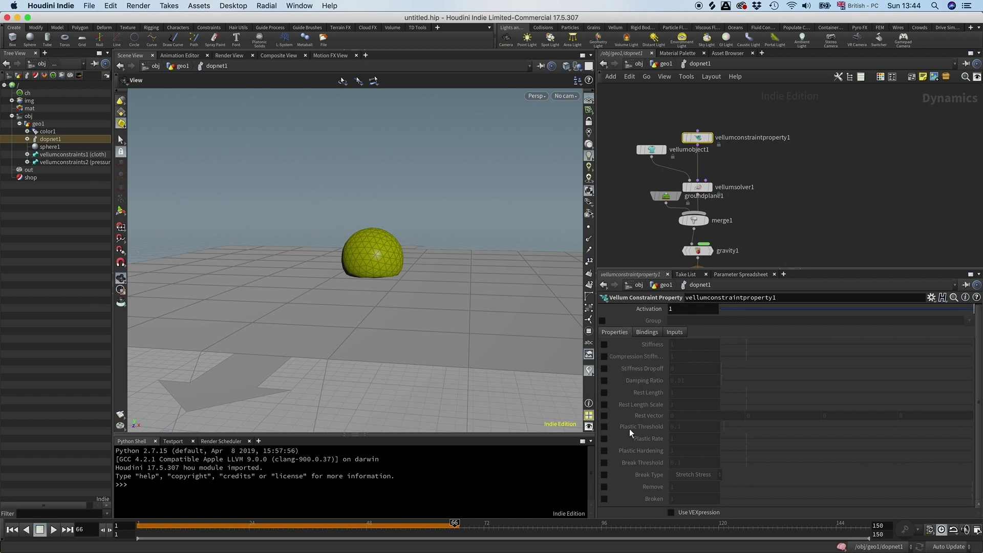
Enable Use VEXpression on the constraint property node and focus its VEX code editor.
{"action": "left_click", "coordinate": [670, 512]}
{"action": "scroll", "coordinate": [674, 433], "scroll_direction": "up", "scroll_amount": 4}
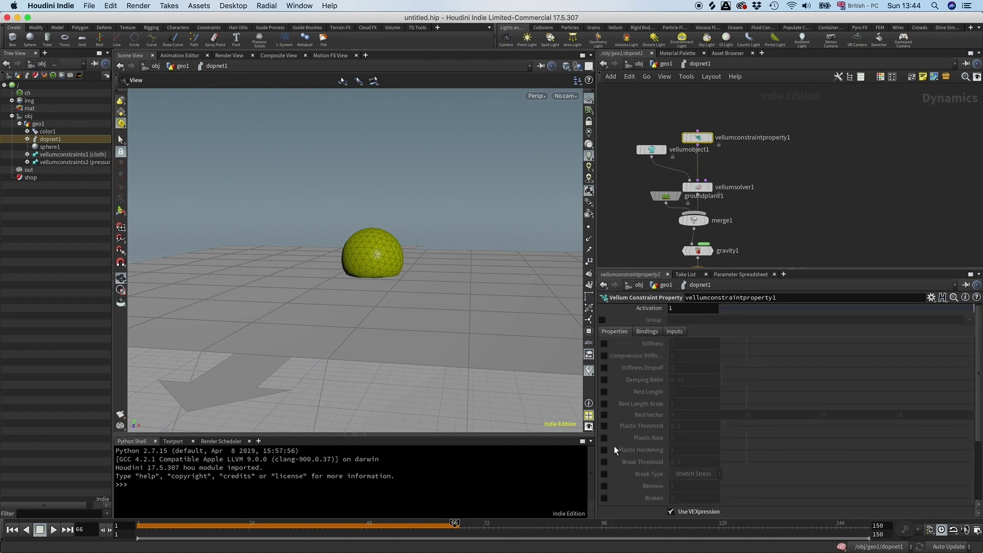
{"action": "scroll", "coordinate": [700, 449], "scroll_direction": "down", "scroll_amount": 2}
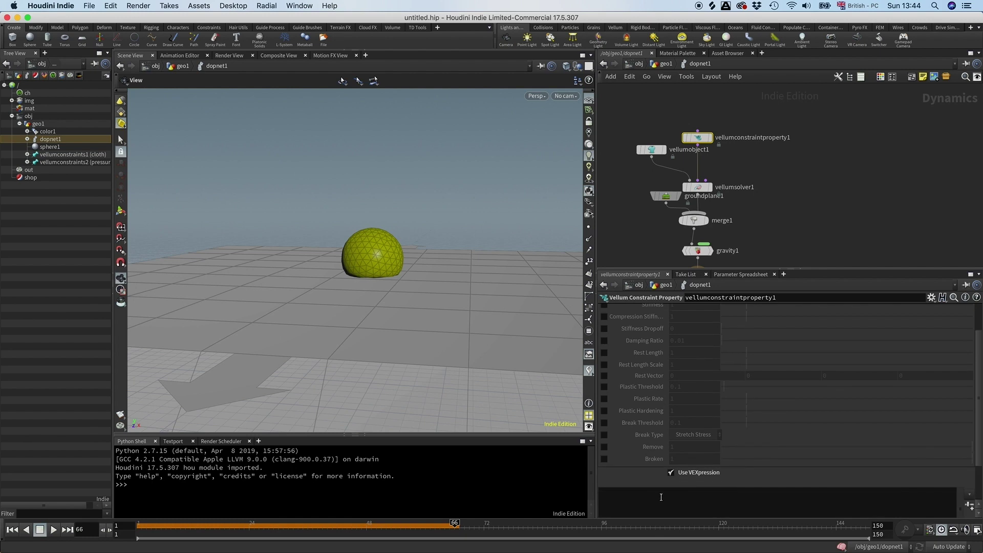
{"action": "left_click", "coordinate": [662, 501]}
{"action": "scroll", "coordinate": [655, 436], "scroll_direction": "up", "scroll_amount": 2}
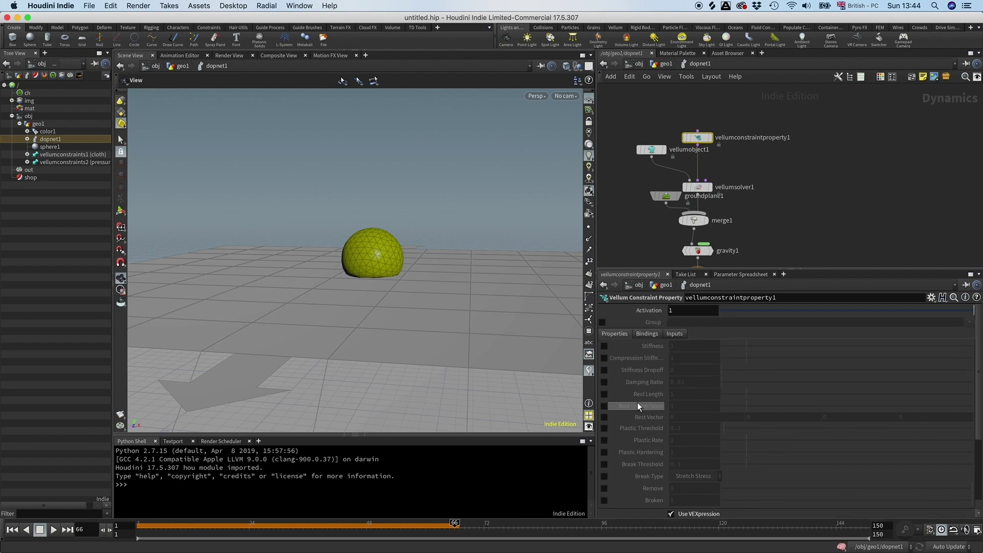
{"action": "scroll", "coordinate": [643, 476], "scroll_direction": "down", "scroll_amount": 2}
{"action": "scroll", "coordinate": [635, 451], "scroll_direction": "up", "scroll_amount": 2}
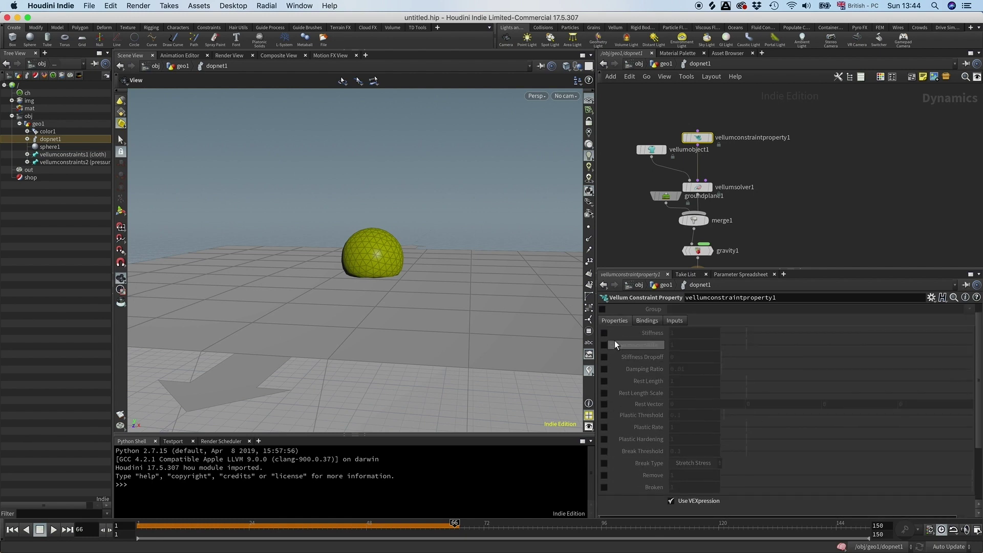
Enable the Stiffness override and type the stiffness=0.1; VEXpression.
{"action": "left_click", "coordinate": [604, 333]}
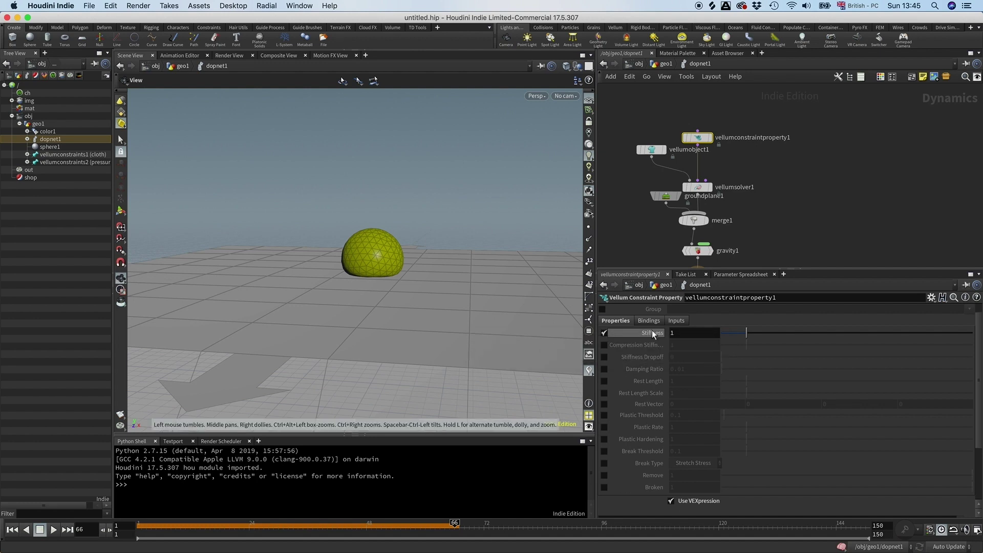
{"action": "scroll", "coordinate": [686, 423], "scroll_direction": "down", "scroll_amount": 3}
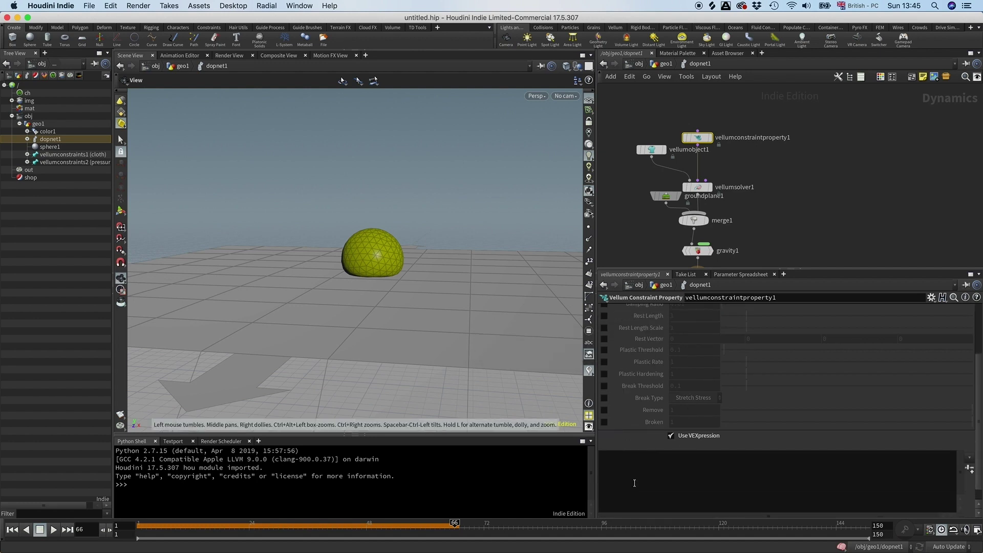
{"action": "type", "text": "ioffness=0.1;"}
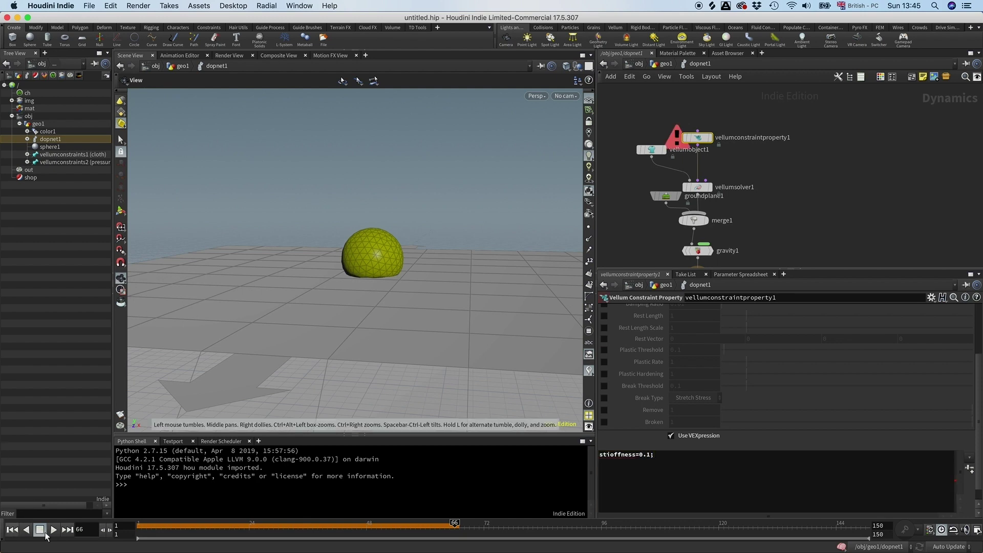
Replay the simulation to test, fix the stiffness typo, stop at frame 1, and select 0.1.
{"action": "left_click", "coordinate": [12, 530]}
{"action": "left_click", "coordinate": [53, 530]}
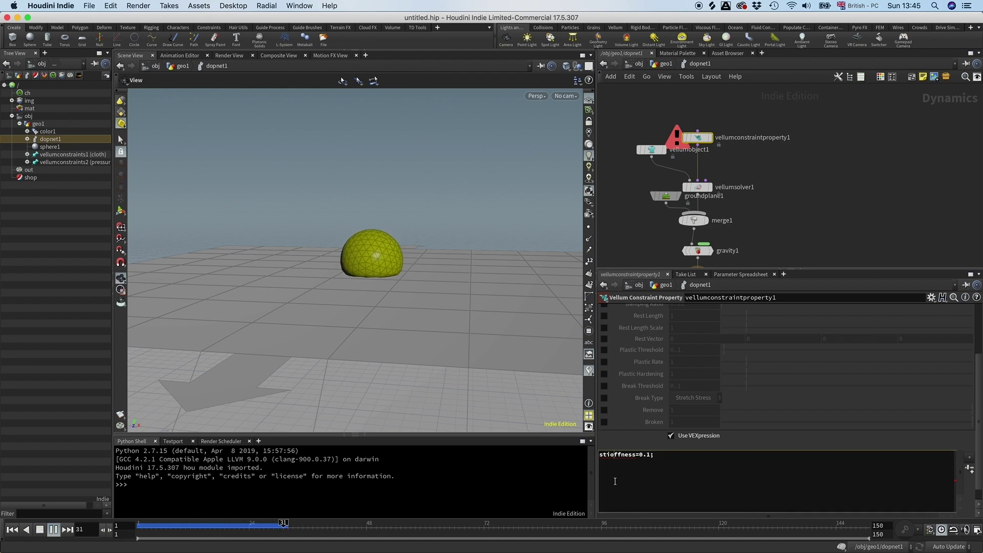
{"action": "key", "text": "BackSpace"}
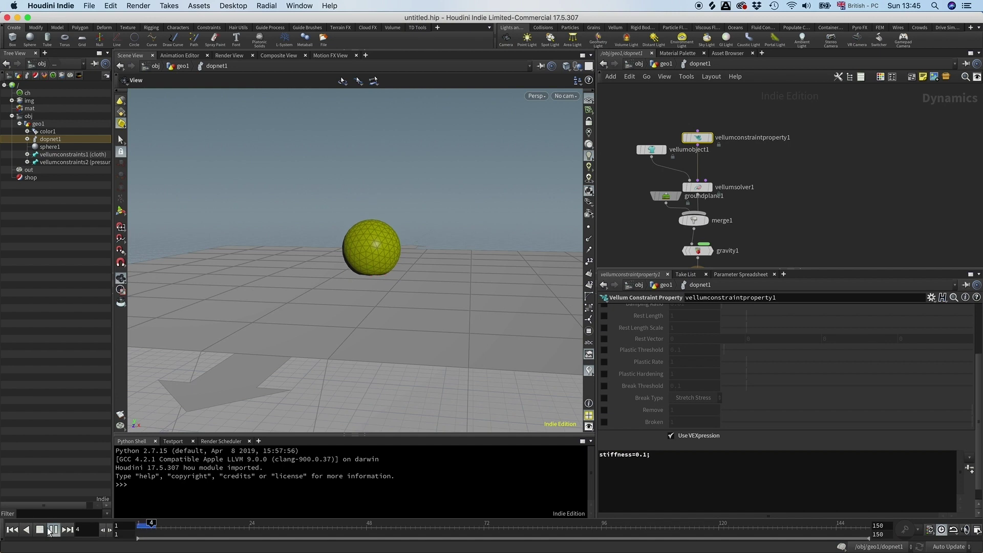
{"action": "left_click", "coordinate": [41, 531]}
{"action": "left_click", "coordinate": [140, 527]}
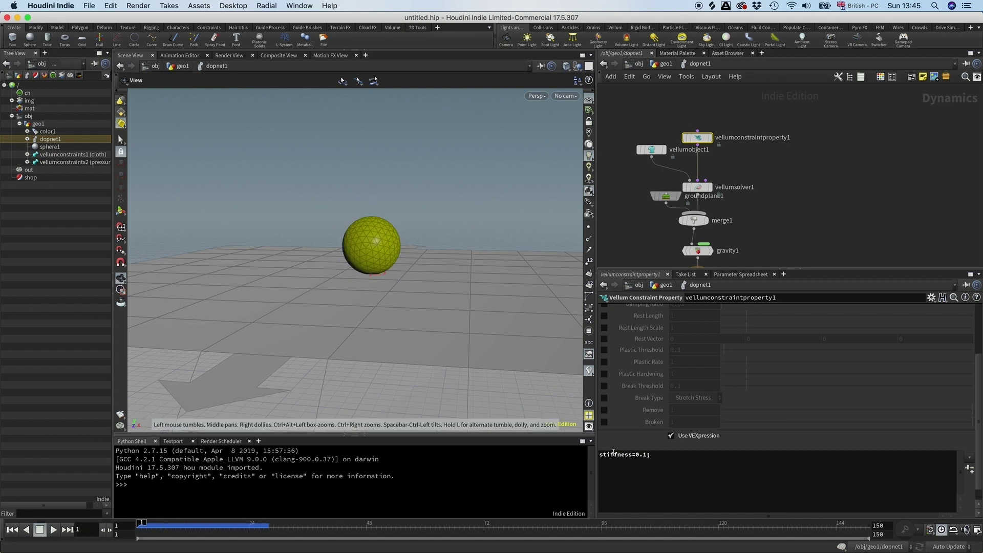
{"action": "left_click_drag", "start_coordinate": [651, 455], "coordinate": [635, 455]}
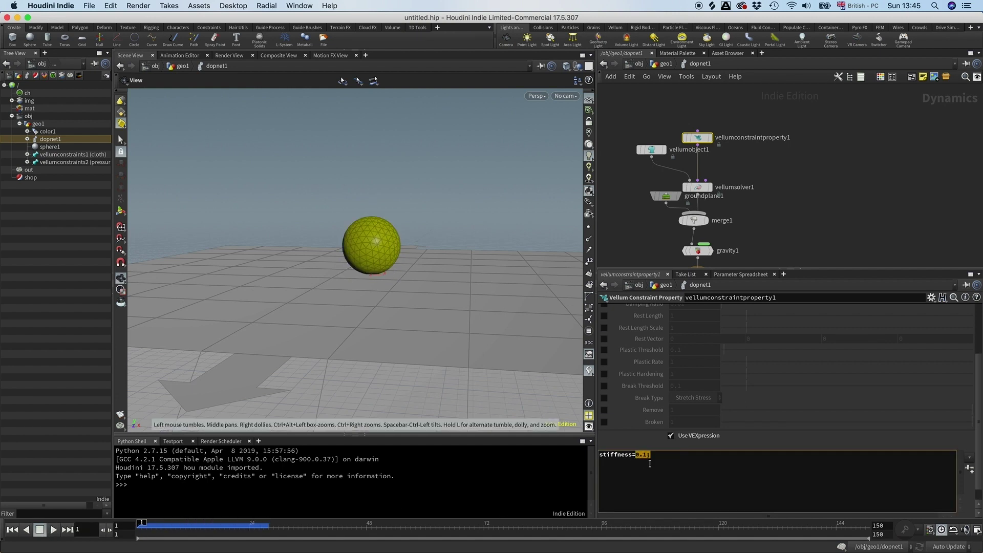
{"action": "type", "text": "fit(@Frame,"}
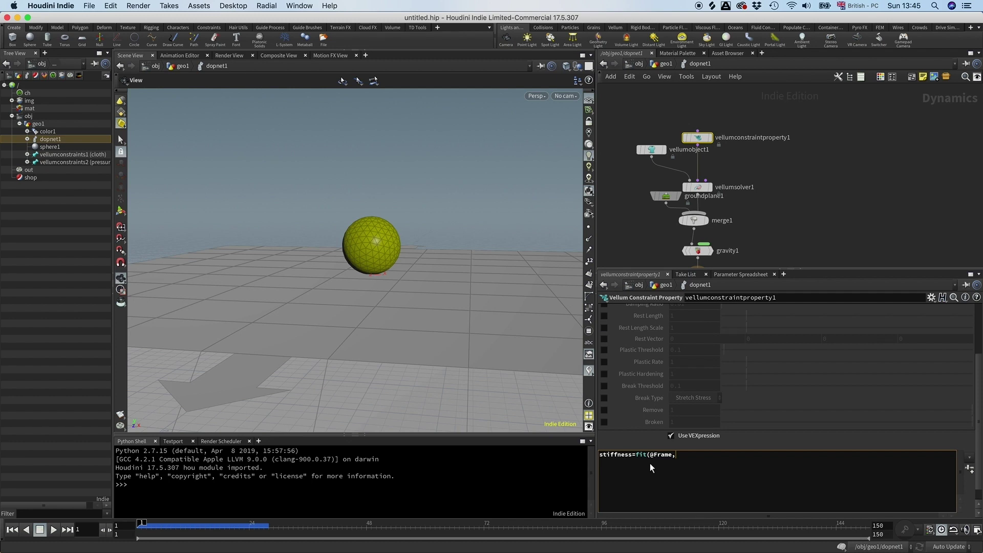
{"action": "type", "text": "48,75,0.1,600);"}
Play the simulation and orbit around the balloon as it flattens, then reinflates by frame 108.
{"action": "left_click", "coordinate": [53, 529]}
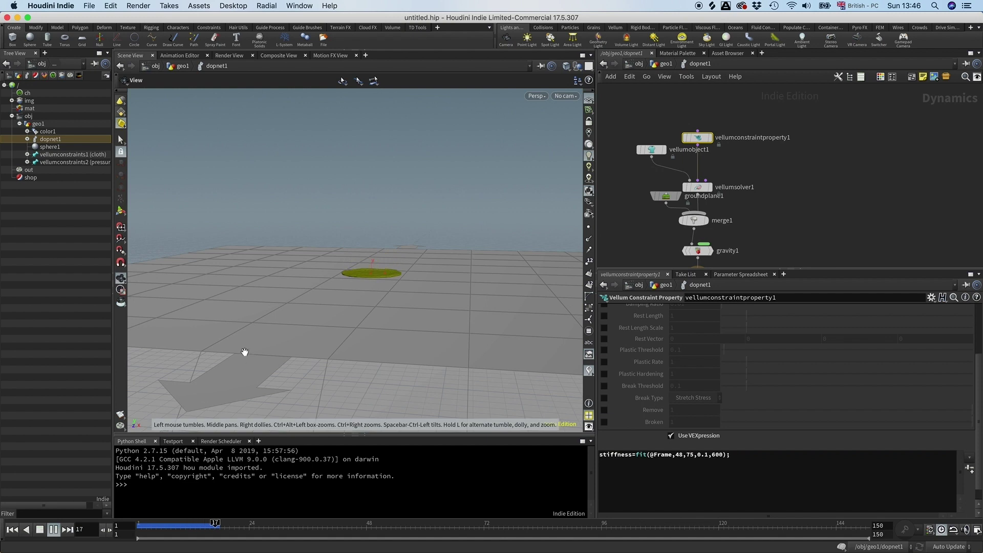
{"action": "left_click_drag", "start_coordinate": [259, 351], "coordinate": [254, 364]}
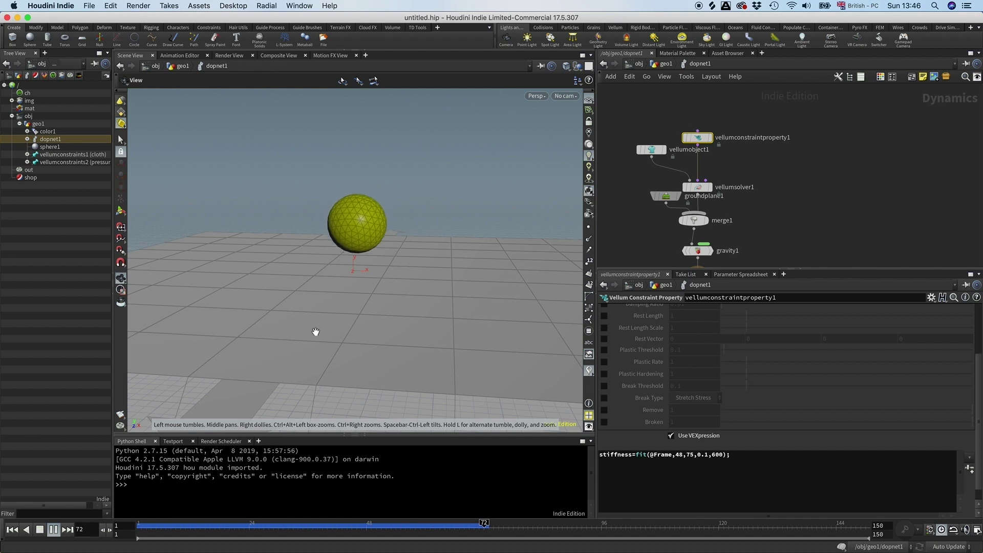
{"action": "left_click_drag", "start_coordinate": [327, 333], "coordinate": [322, 342]}
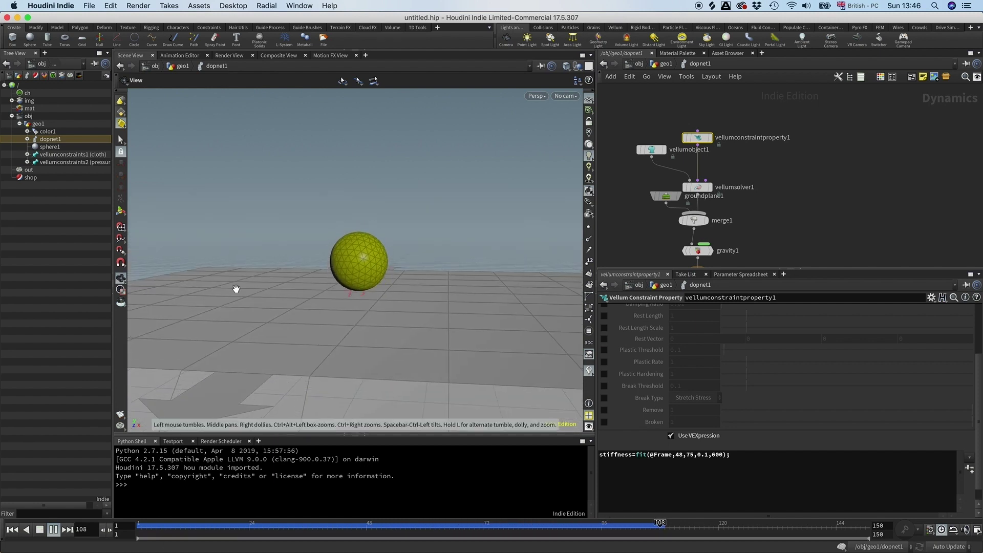